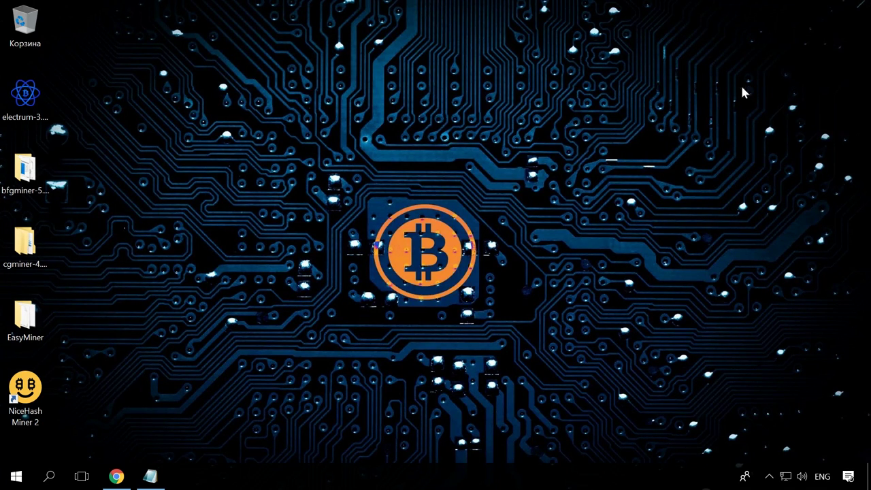
# Open the Blockchain Wallet free-wallet sign-up in Chrome and fill in a saved e-mail address
pyautogui.click(116, 476)
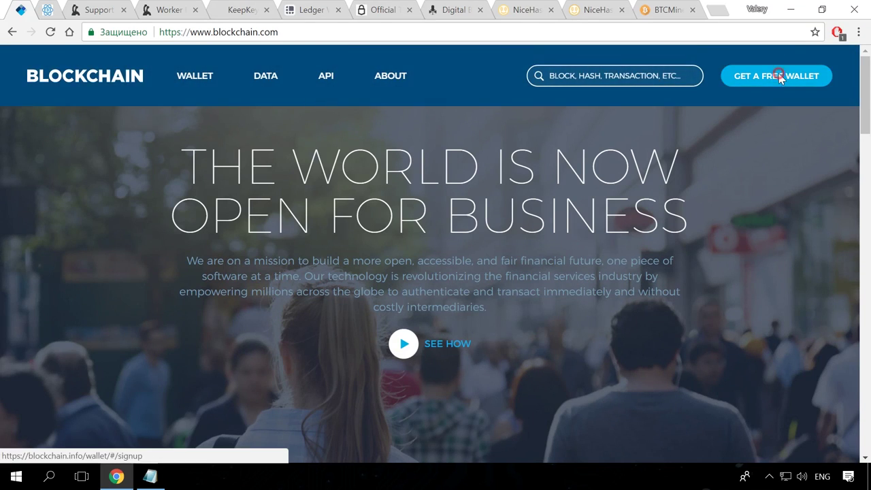
pyautogui.click(778, 75)
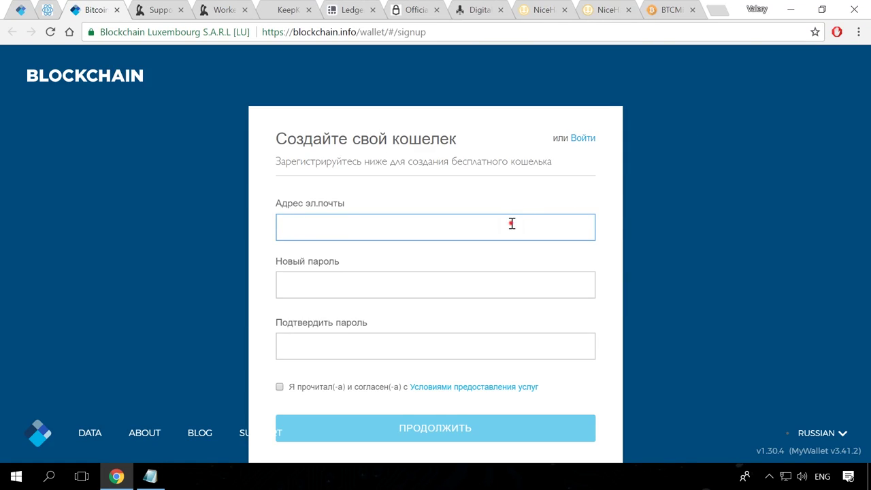
pyautogui.click(512, 225)
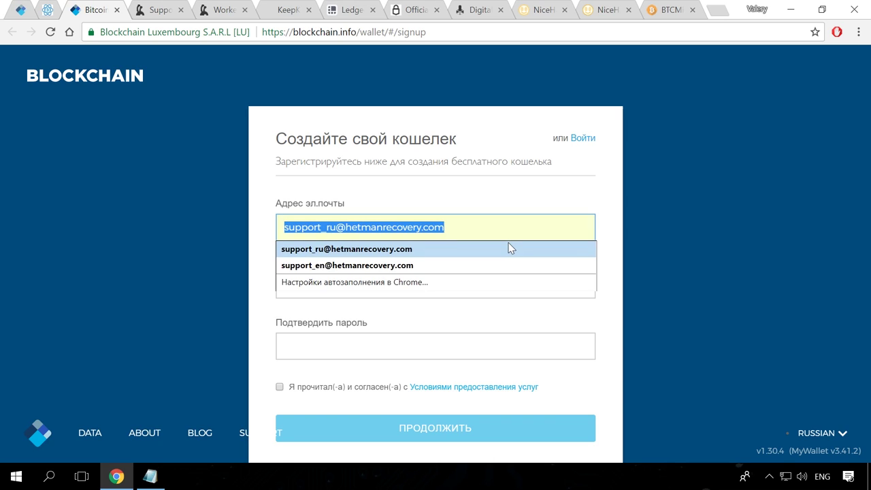
pyautogui.click(511, 247)
# Enter and confirm the wallet password, accept the terms of service, and submit
pyautogui.click(480, 286)
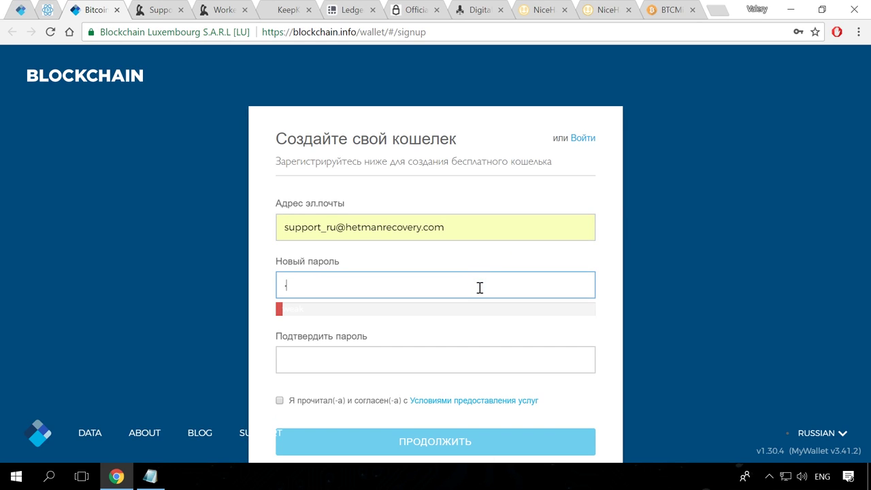
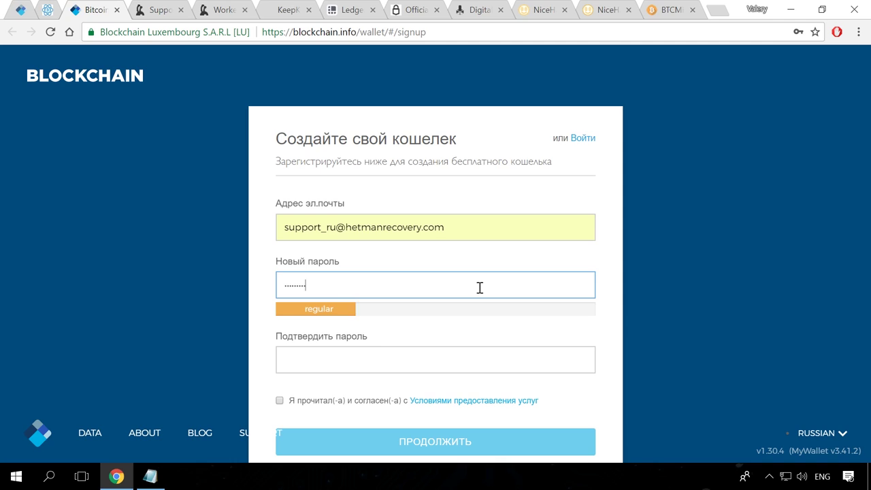
pyautogui.click(445, 357)
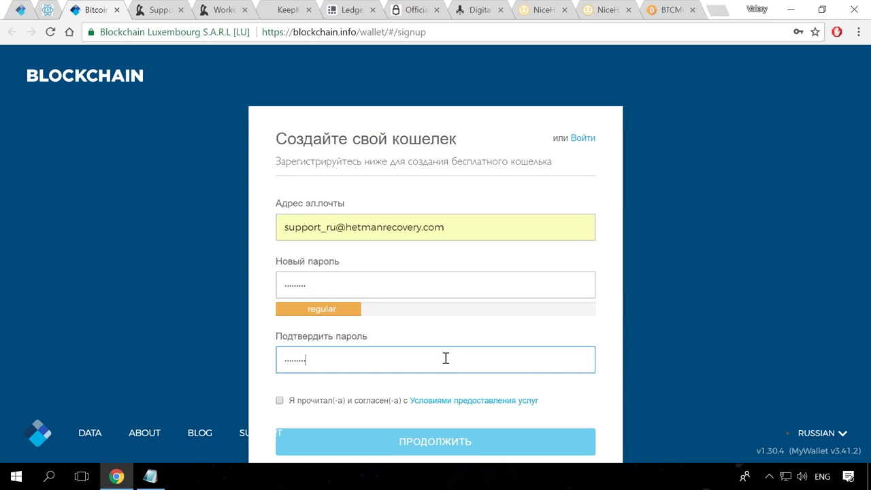
pyautogui.click(280, 401)
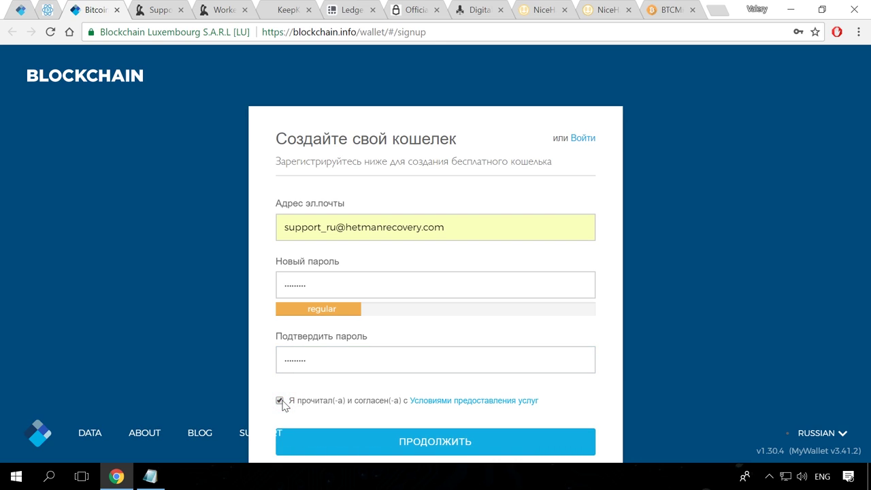
pyautogui.scroll(-1, 233, 374)
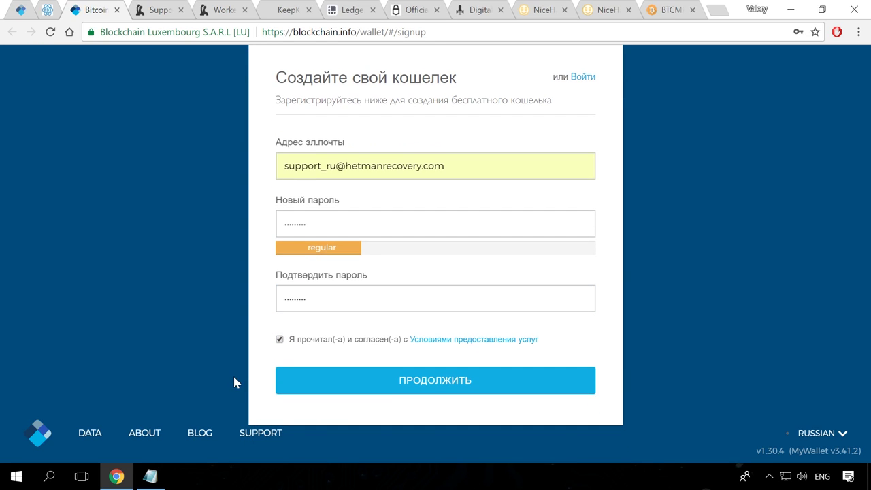
pyautogui.click(327, 384)
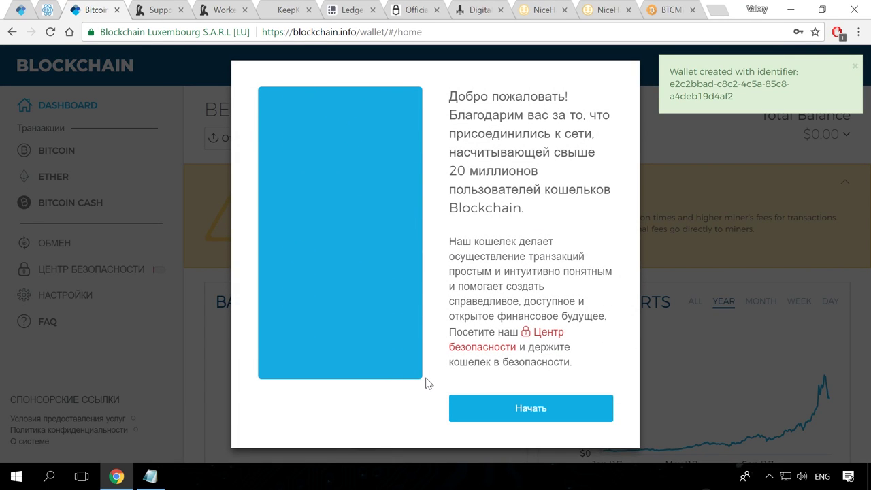
# Dismiss the welcome and traffic alert, then browse the Bitcoin, Ether and Bitcoin Cash views
pyautogui.click(519, 409)
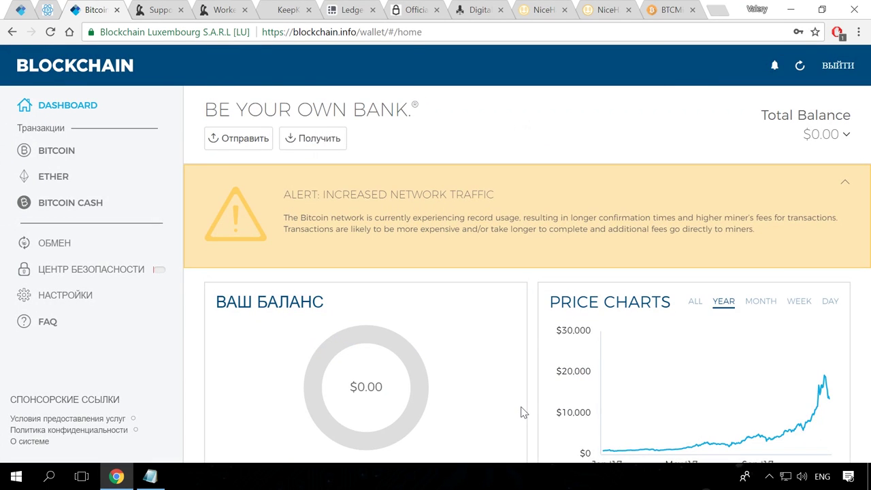
pyautogui.click(845, 182)
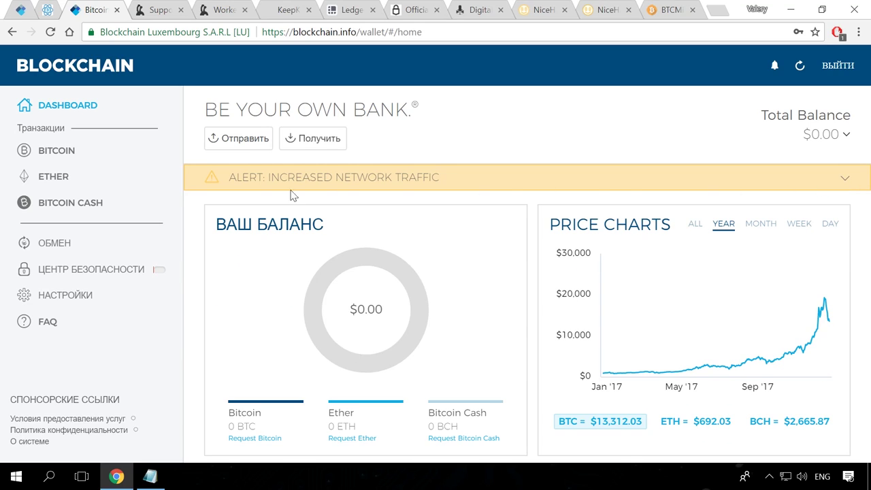
pyautogui.click(60, 156)
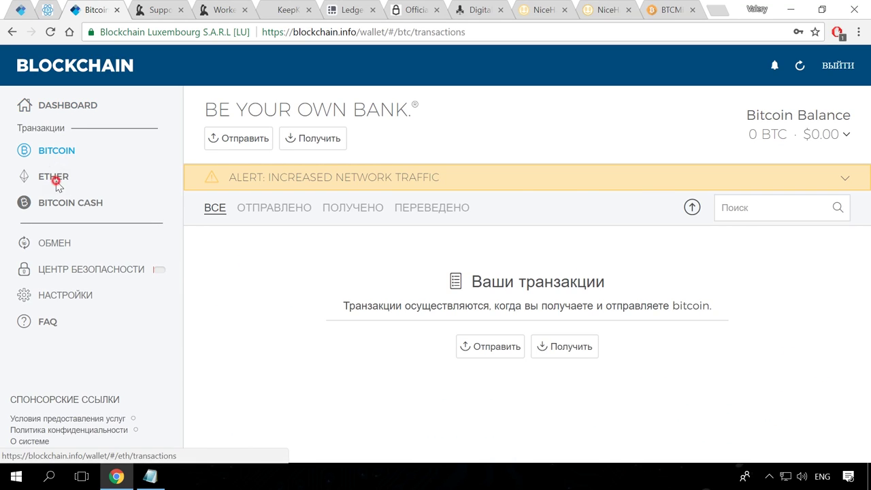
pyautogui.click(55, 179)
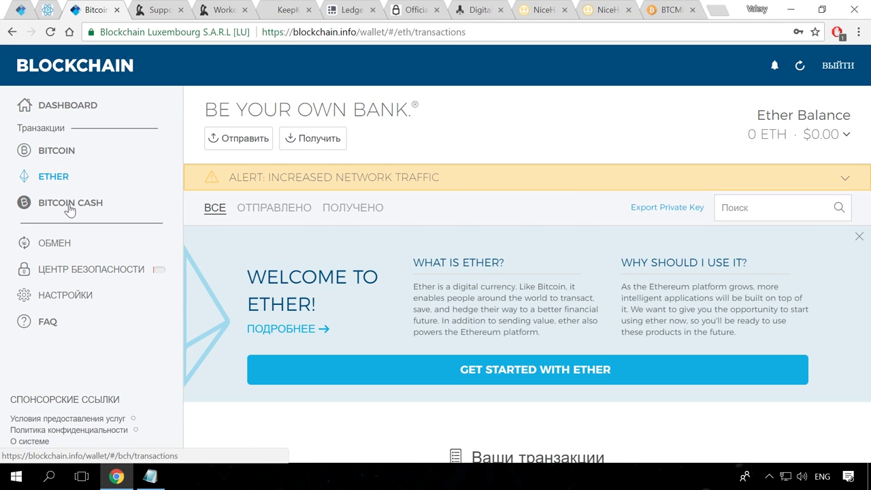
pyautogui.click(70, 206)
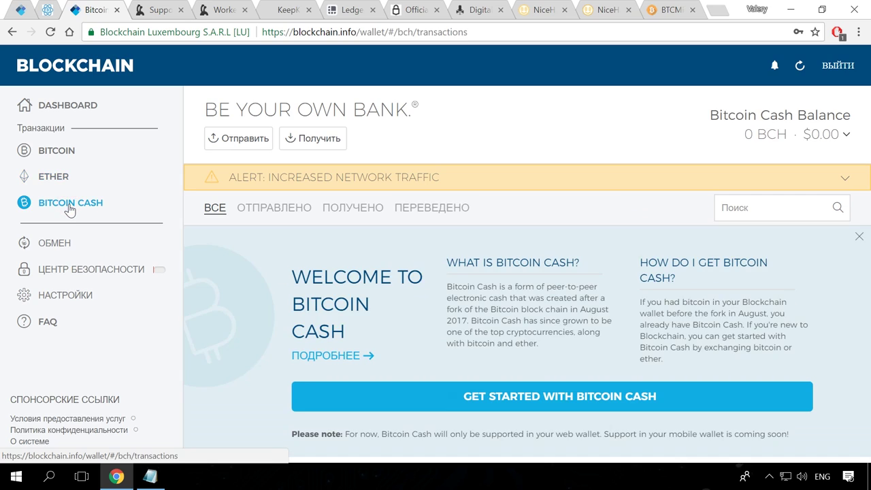
pyautogui.click(64, 154)
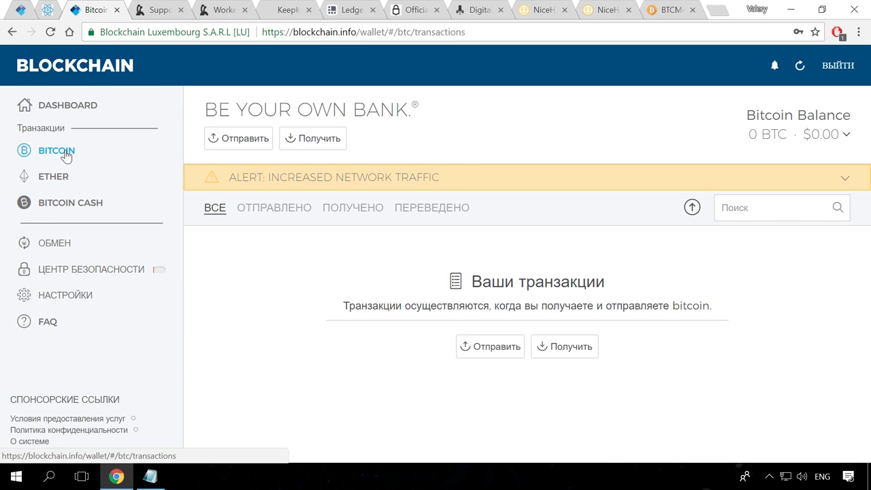
# Reveal and select the Bitcoin receiving address, then download and launch Electrum
pyautogui.click(315, 141)
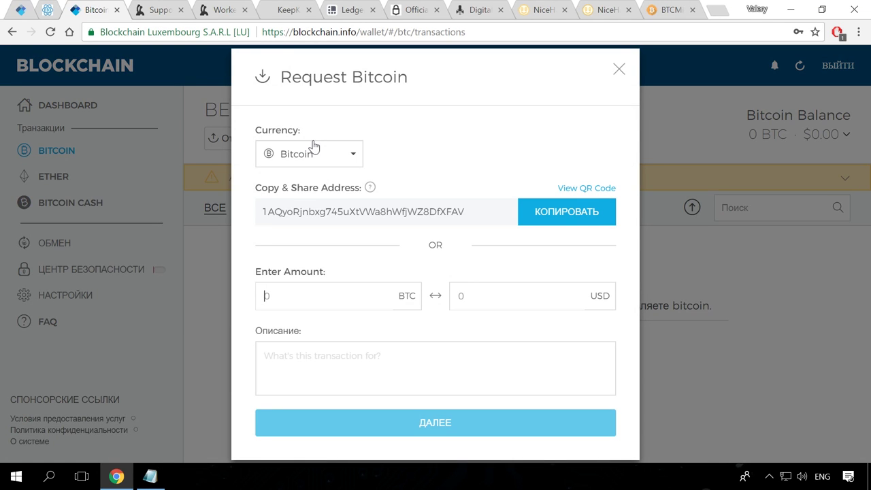
pyautogui.doubleClick(356, 210)
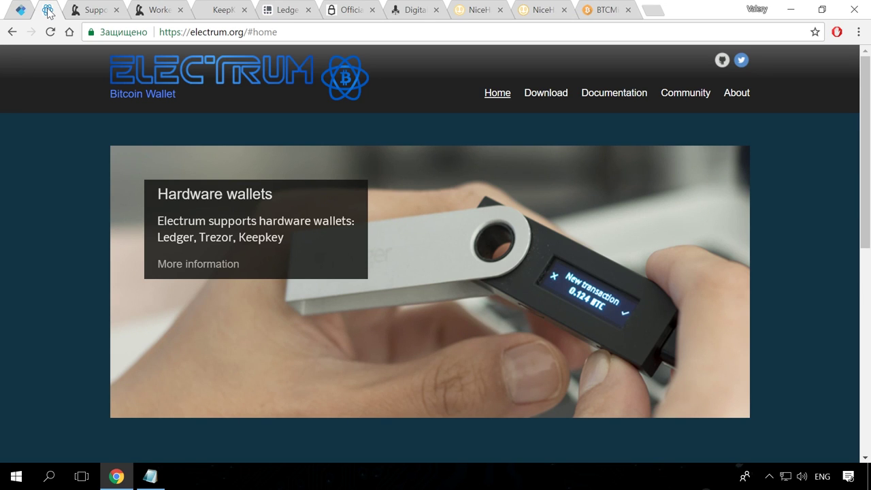
pyautogui.click(539, 95)
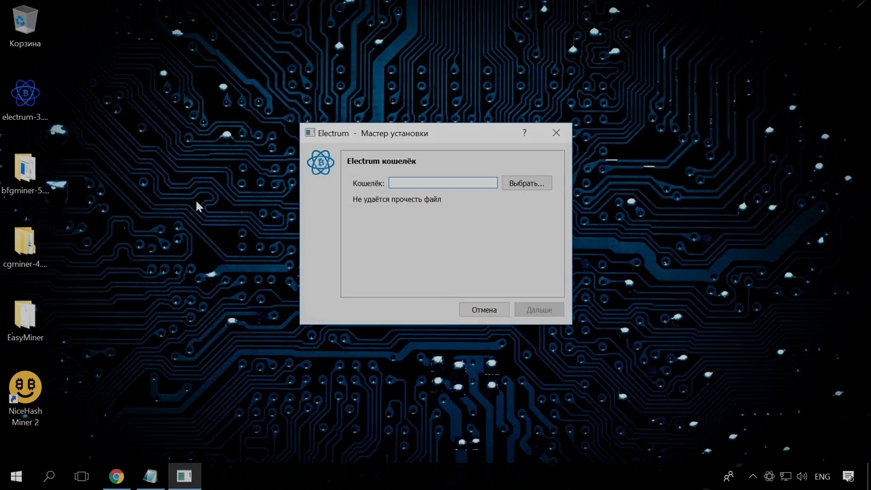
pyautogui.click(406, 181)
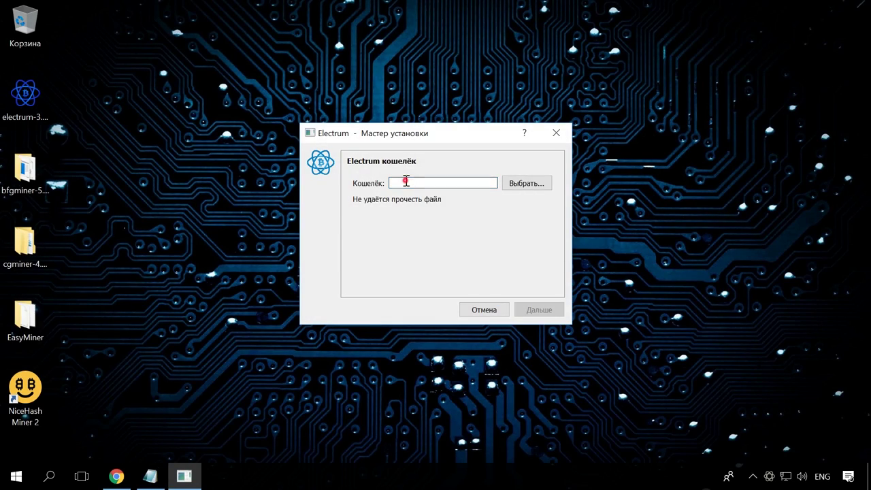
# Name the wallet Electrum1, choose the two-factor authentication type, and accept the TrustedCoin disclaimer
pyautogui.write('Electrum1')
pyautogui.click(540, 310)
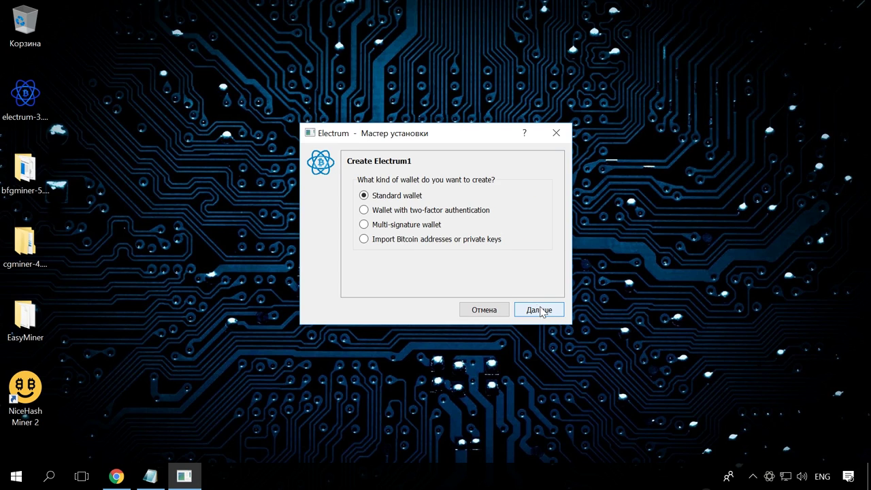
pyautogui.click(364, 196)
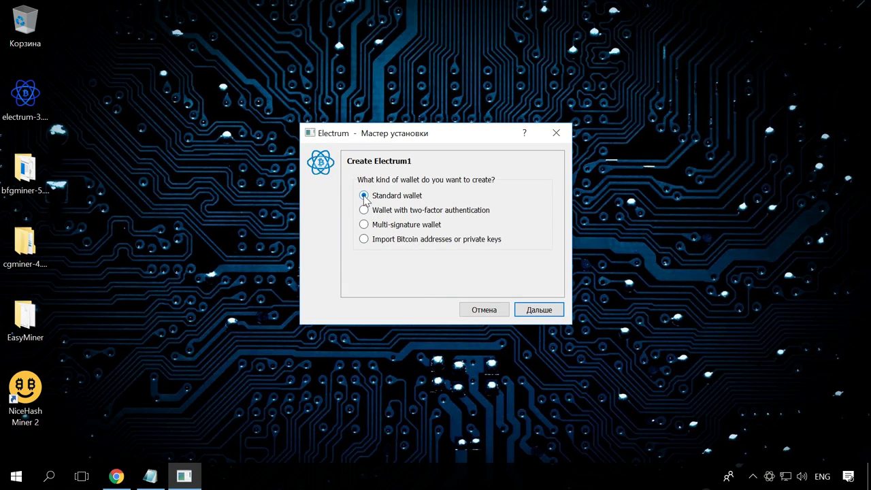
pyautogui.click(364, 210)
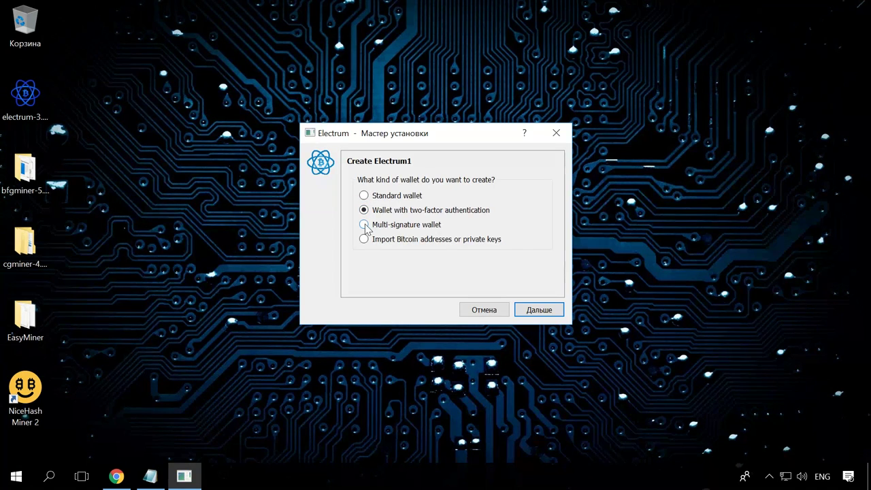
pyautogui.click(365, 226)
pyautogui.click(364, 239)
pyautogui.click(364, 211)
pyautogui.click(538, 310)
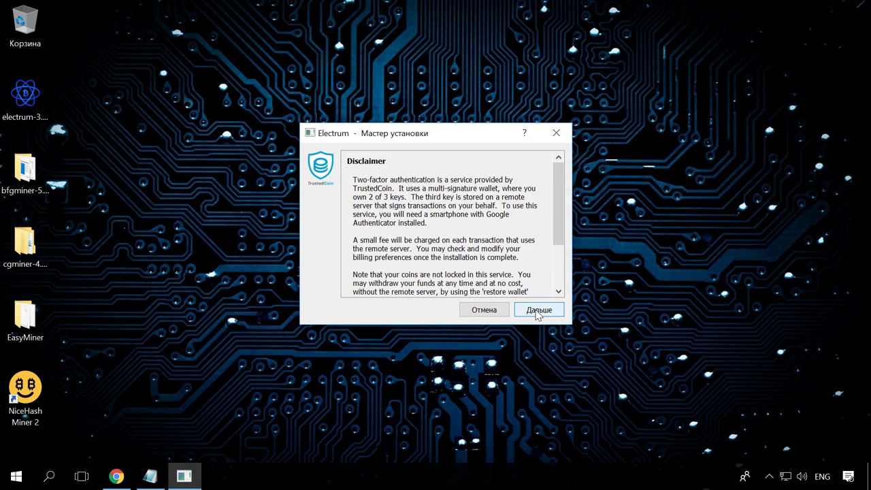
pyautogui.click(538, 311)
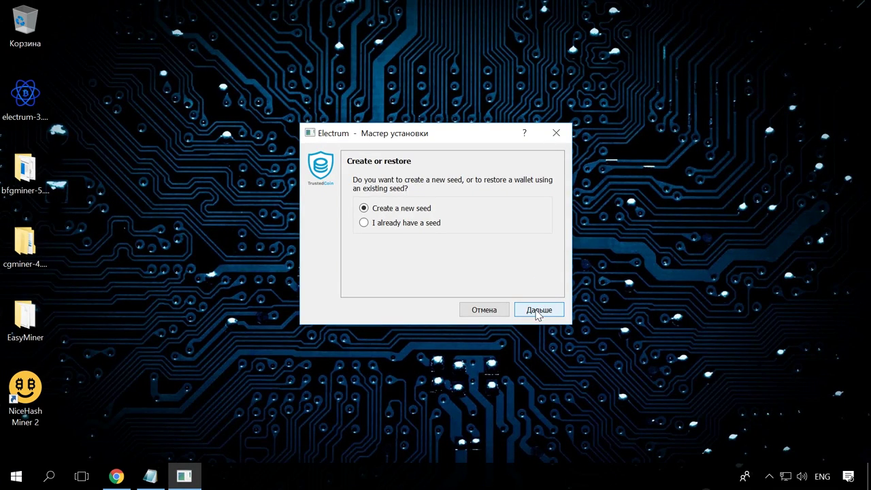
# Create a new seed, copy the generated phrase, and paste it back to confirm it
pyautogui.click(537, 311)
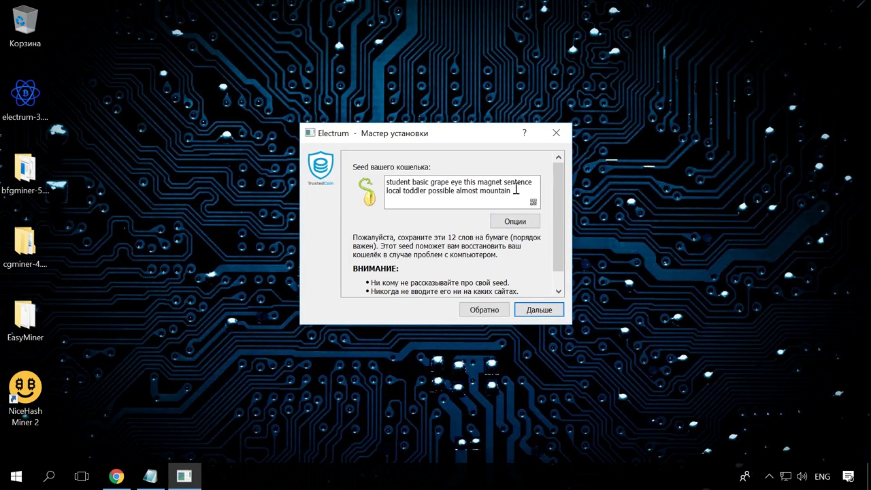
pyautogui.tripleClick(517, 190)
pyautogui.hotkey('ctrl', 'c')
pyautogui.click(517, 192)
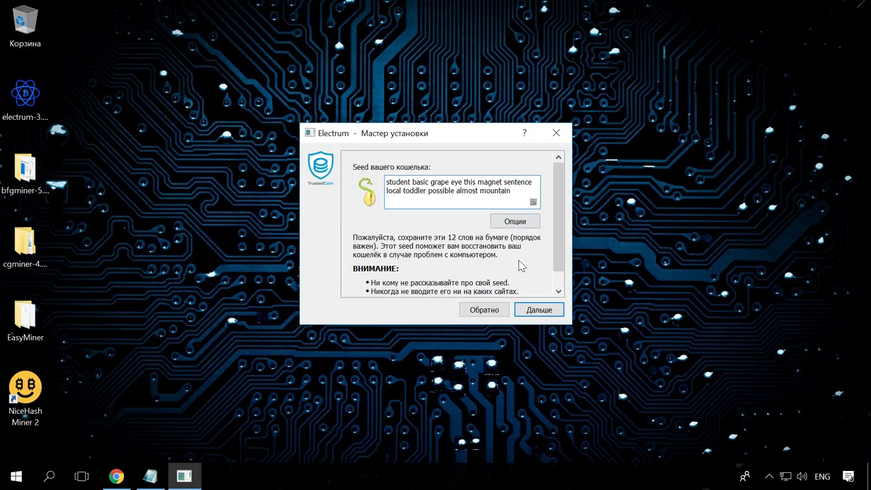
pyautogui.click(531, 310)
pyautogui.click(424, 238)
pyautogui.hotkey('ctrl', 'v')
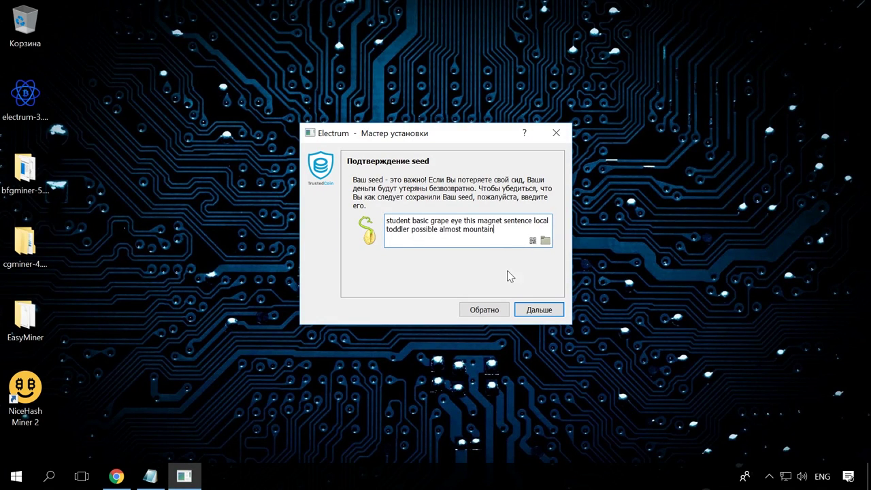
pyautogui.click(539, 310)
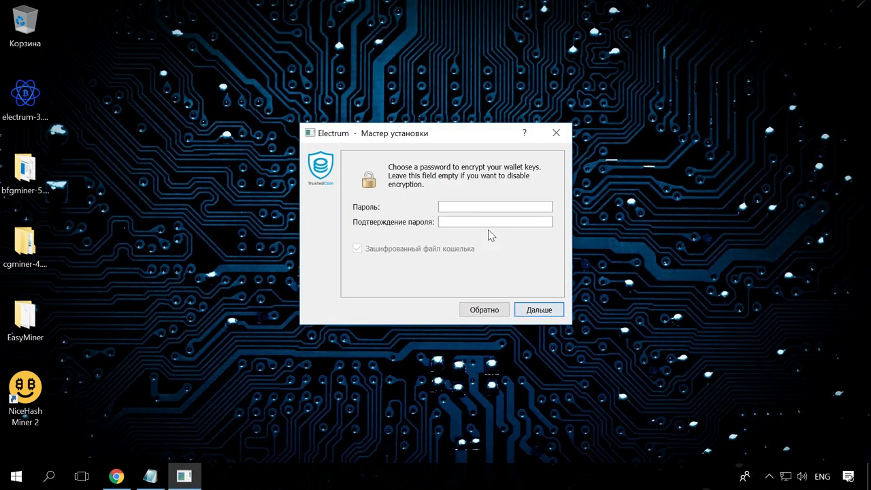
# Set and confirm a wallet encryption password
pyautogui.click(487, 206)
pyautogui.write('•••••••••')
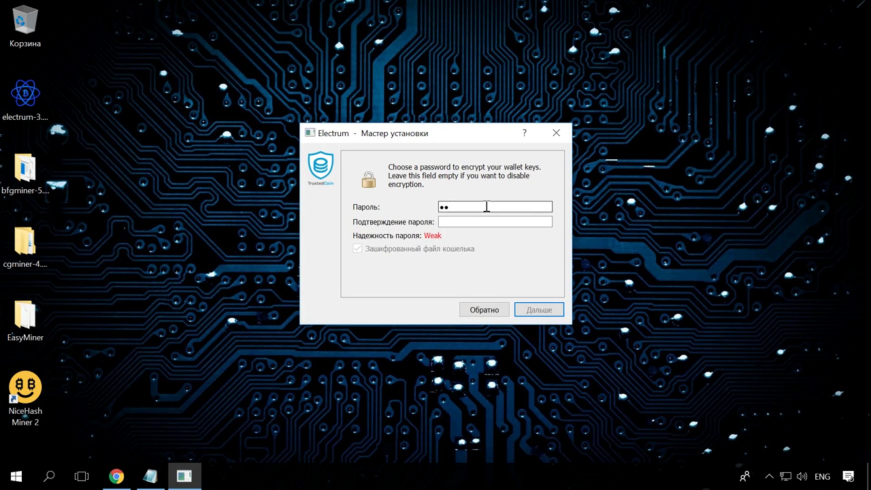
pyautogui.write('*********')
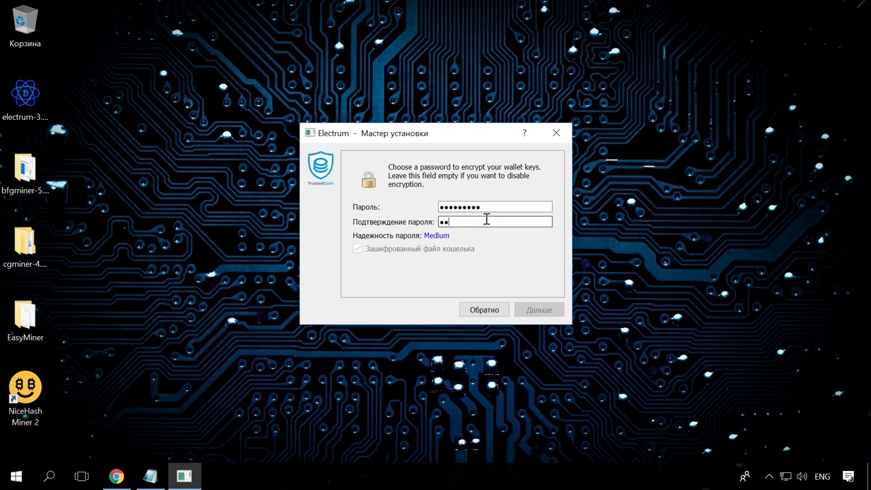
pyautogui.click(537, 311)
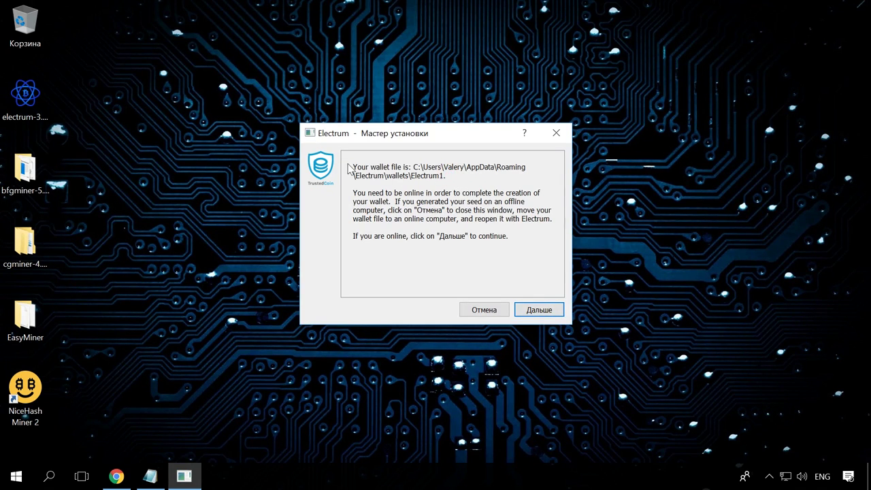
# Enter an e-mail address for two-factor setup and accept the TrustedCoin terms
pyautogui.click(545, 310)
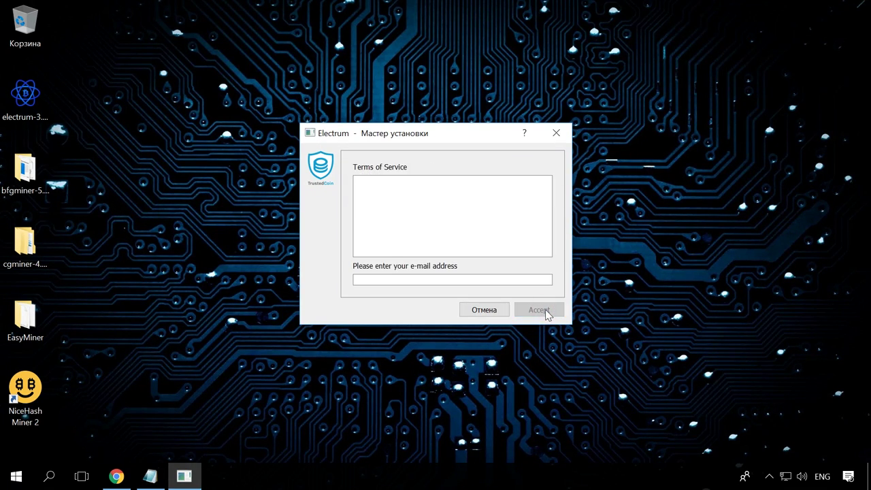
pyautogui.click(521, 276)
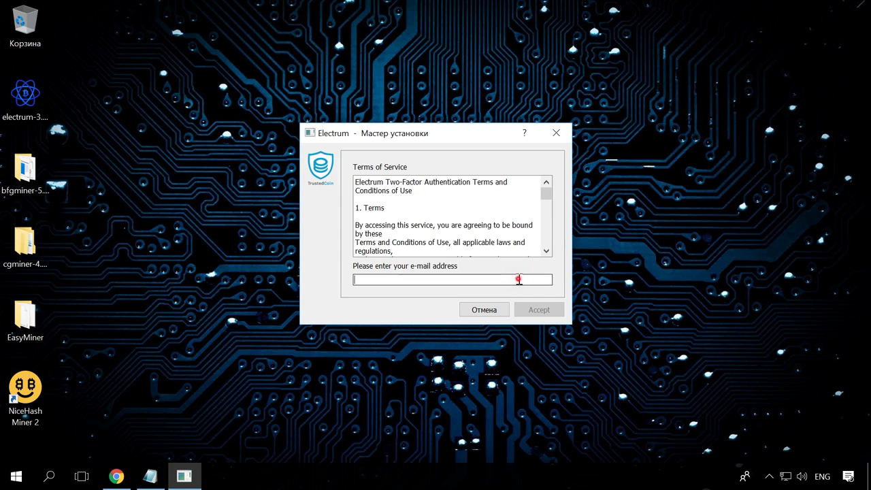
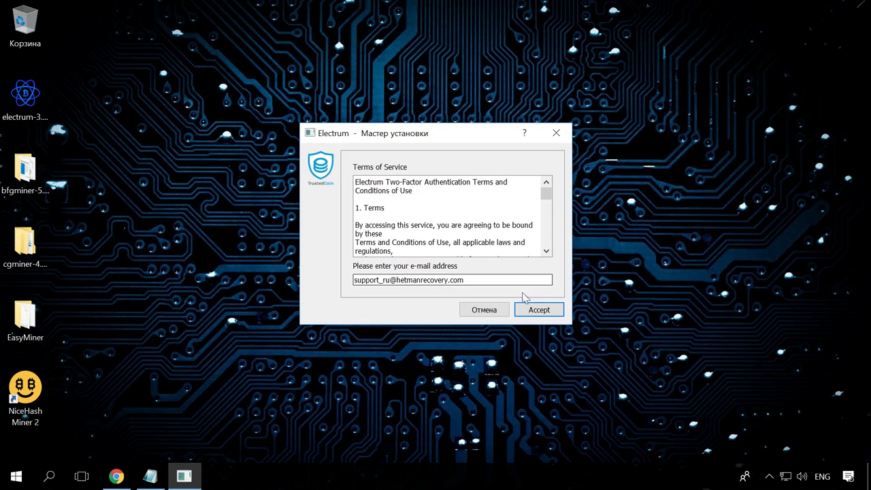
pyautogui.click(534, 310)
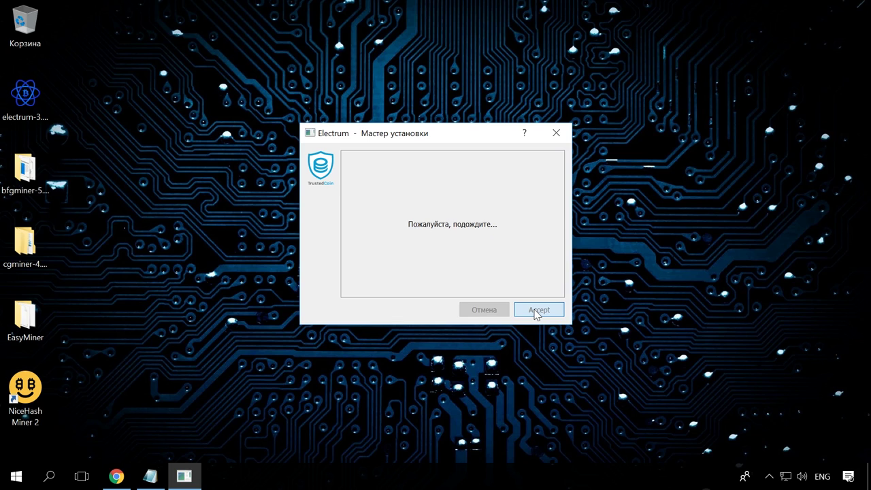
# Verify with the Google Authenticator code and centre the opened wallet window
pyautogui.moveTo(572, 325); pyautogui.dragTo(620, 350)
pyautogui.click(568, 284)
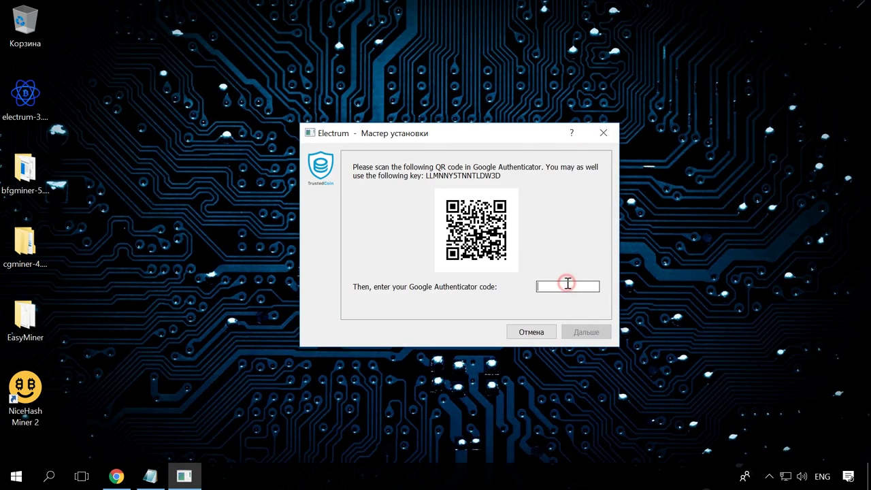
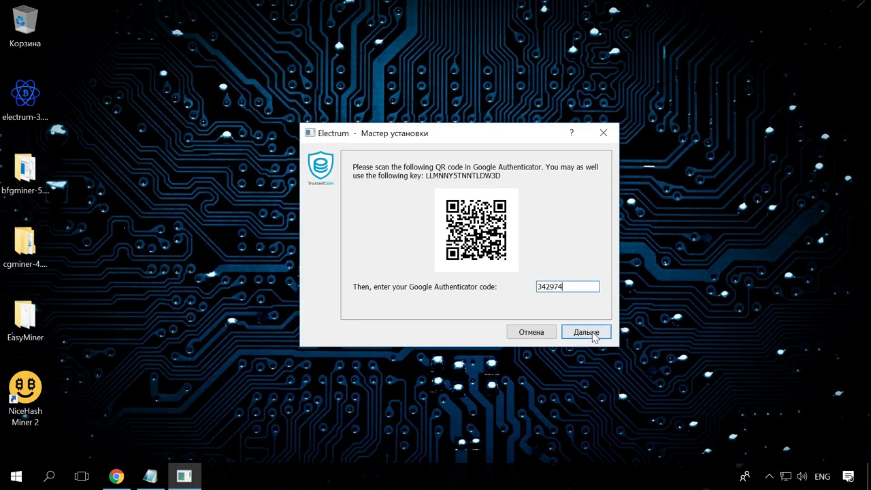
pyautogui.click(587, 332)
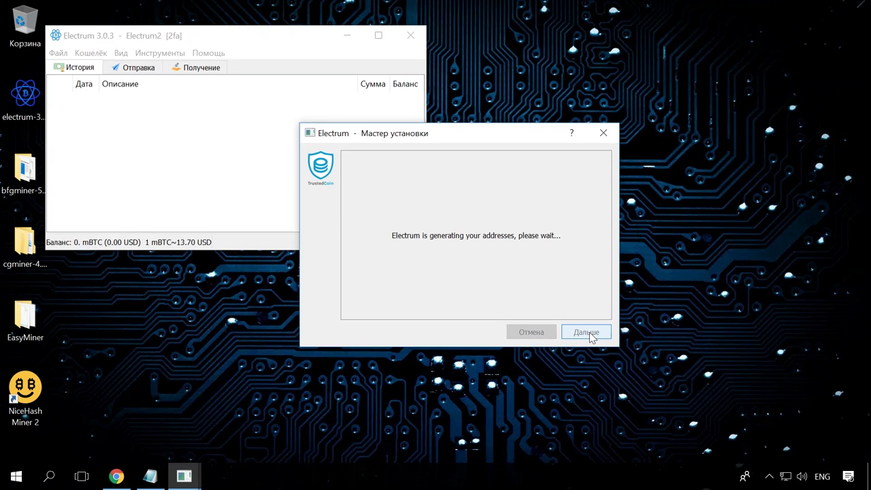
pyautogui.moveTo(264, 33); pyautogui.dragTo(461, 127)
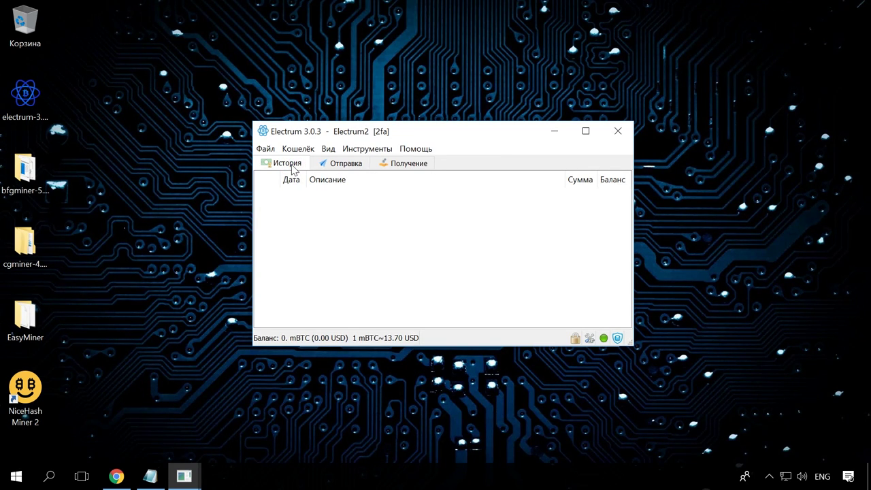
# Show the wallet's address on the Получение tab and select it for copying
pyautogui.click(357, 165)
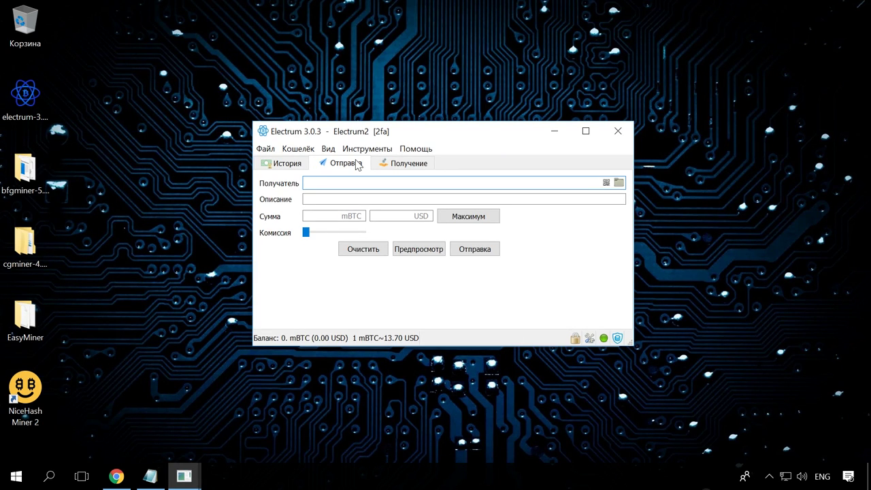
pyautogui.click(413, 164)
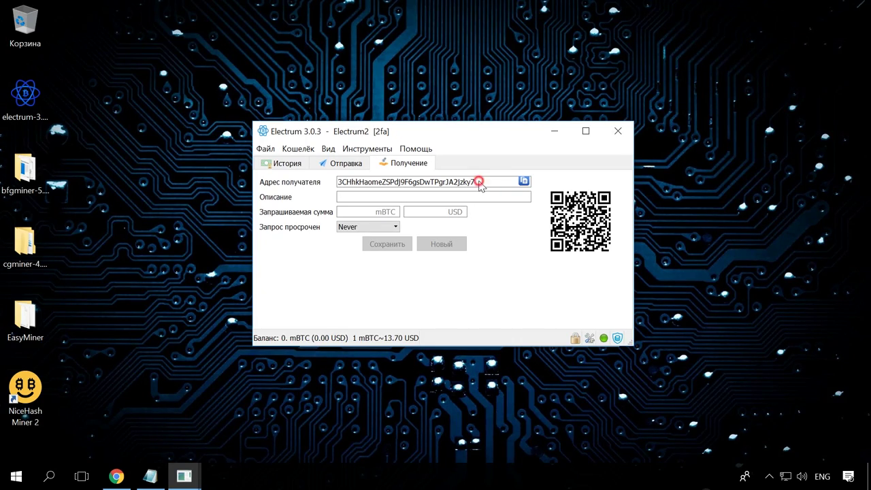
pyautogui.moveTo(478, 182); pyautogui.dragTo(336, 186)
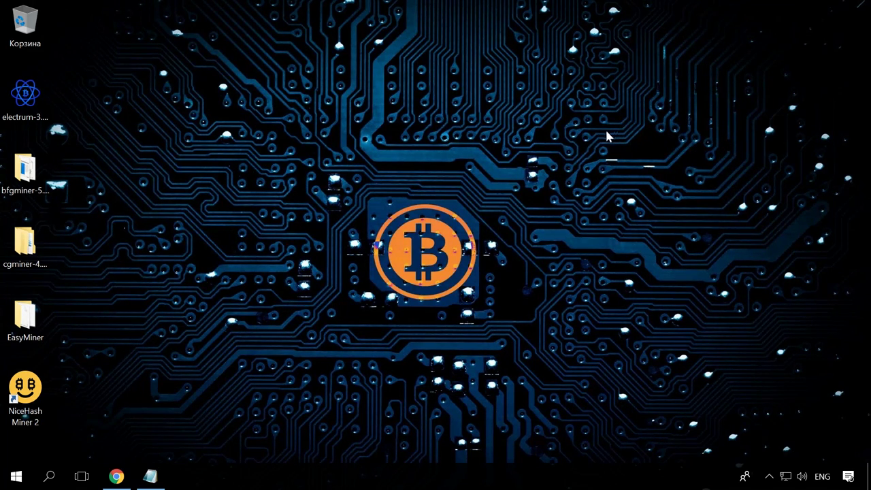
pyautogui.click(117, 477)
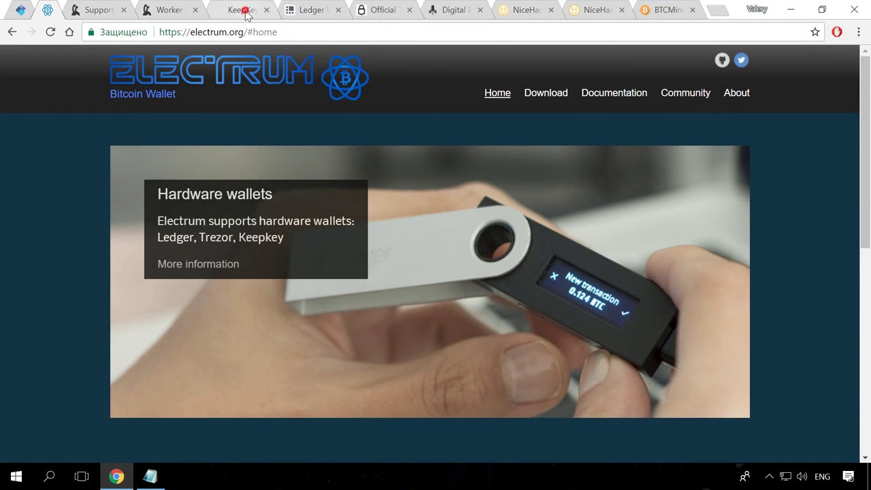
pyautogui.click(247, 14)
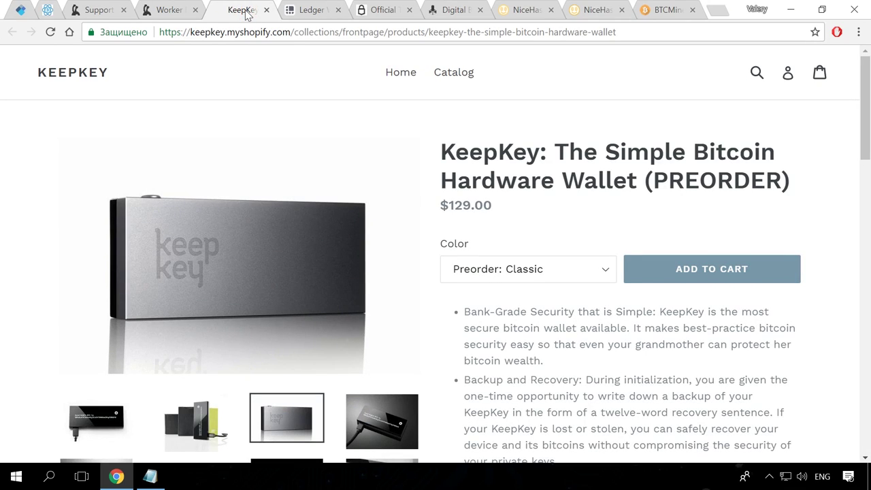
pyautogui.click(317, 11)
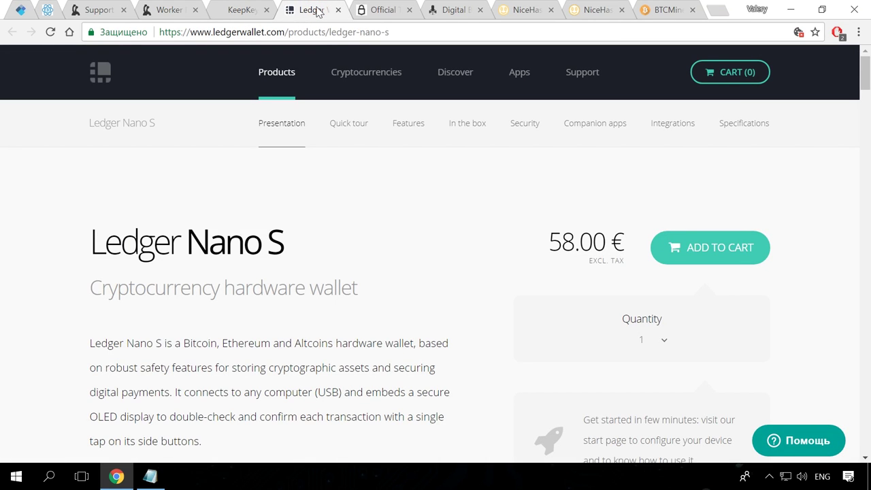
pyautogui.scroll(-4, 340, 170)
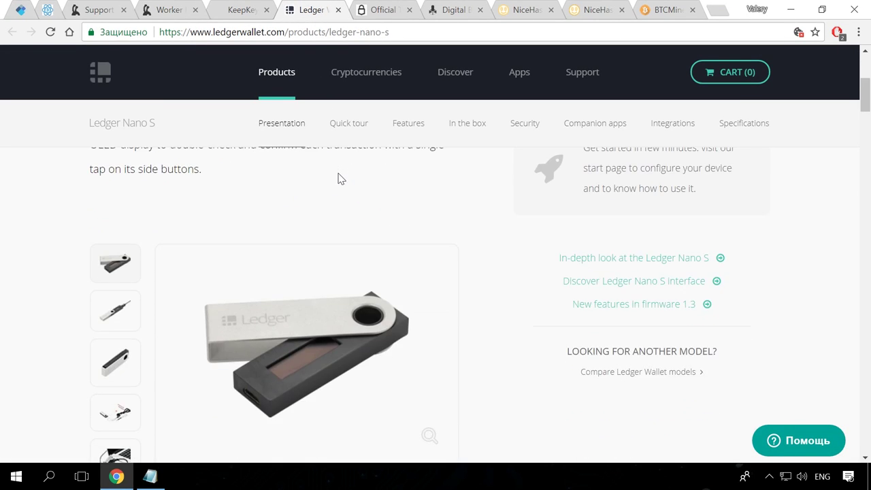
pyautogui.click(386, 11)
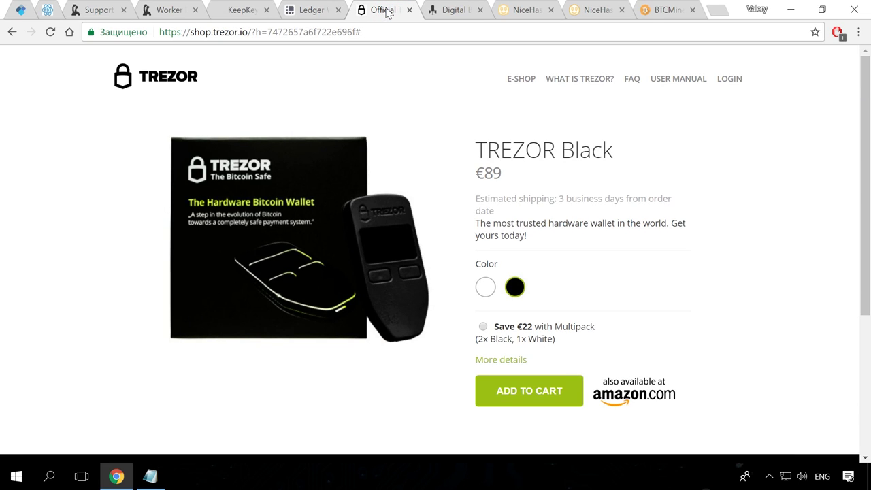
pyautogui.click(455, 13)
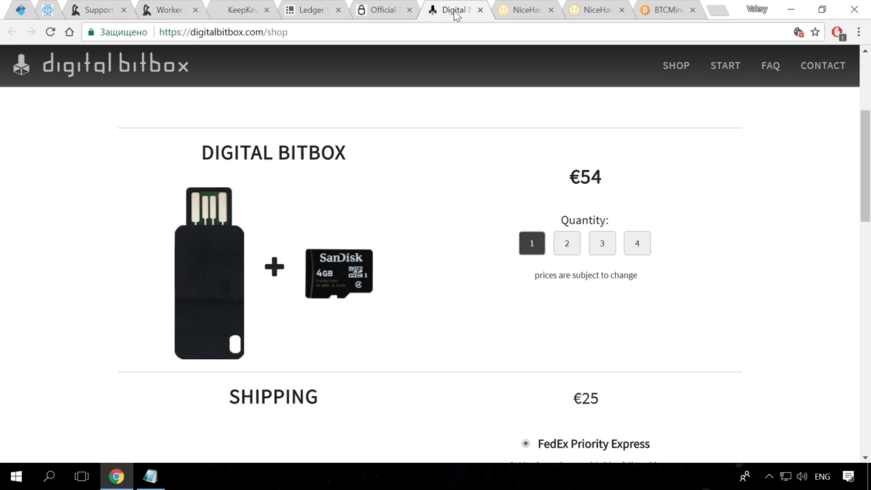
pyautogui.click(792, 10)
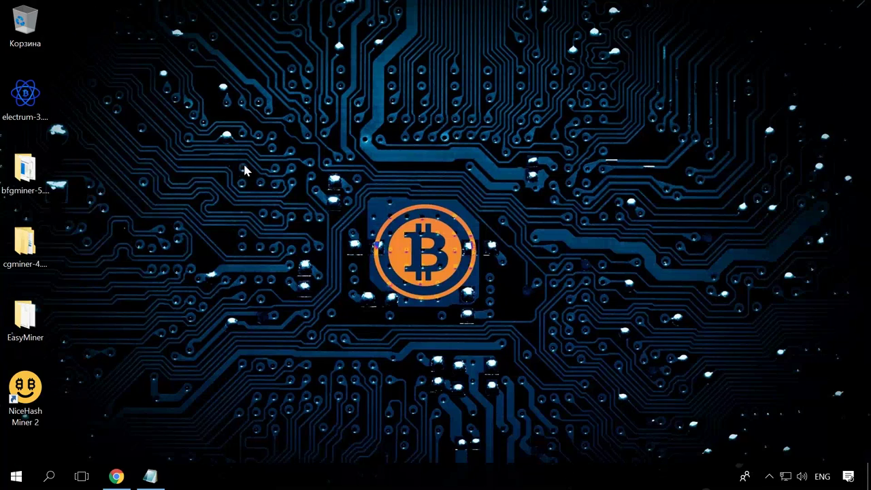
# Open the bfgminer-5.4.2-win64 folder and launch bfgminer
pyautogui.click(30, 160)
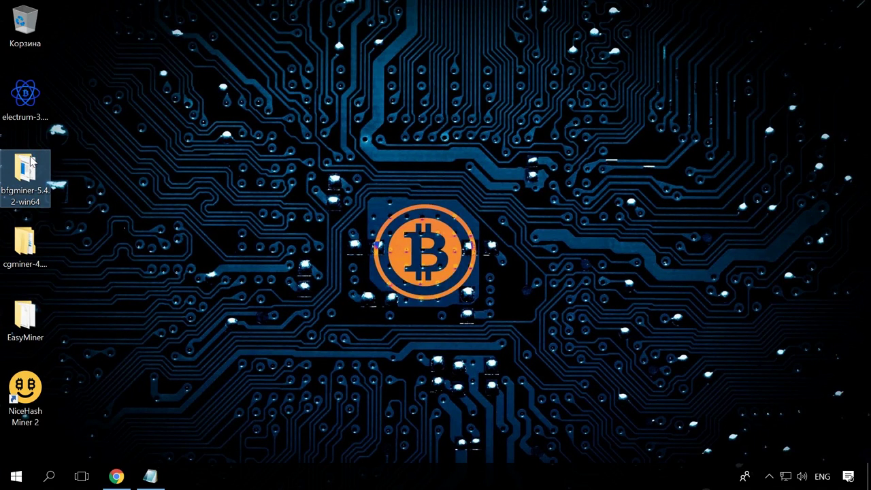
pyautogui.doubleClick(29, 162)
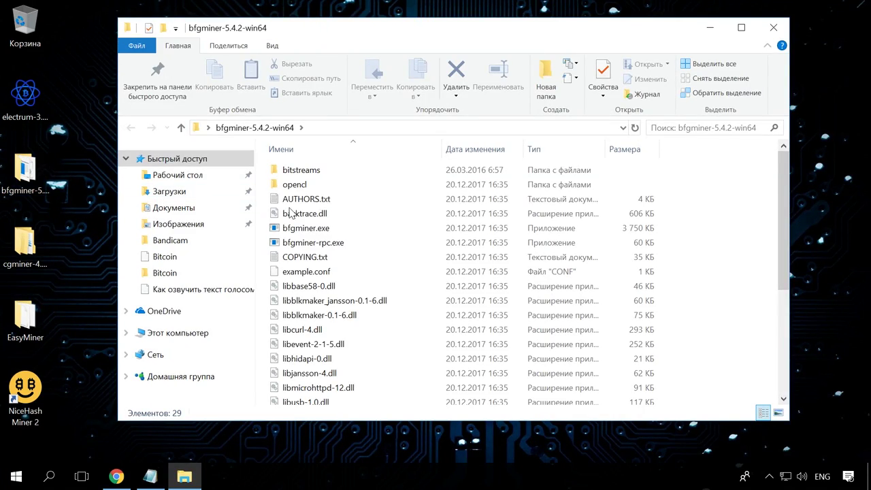
pyautogui.doubleClick(303, 228)
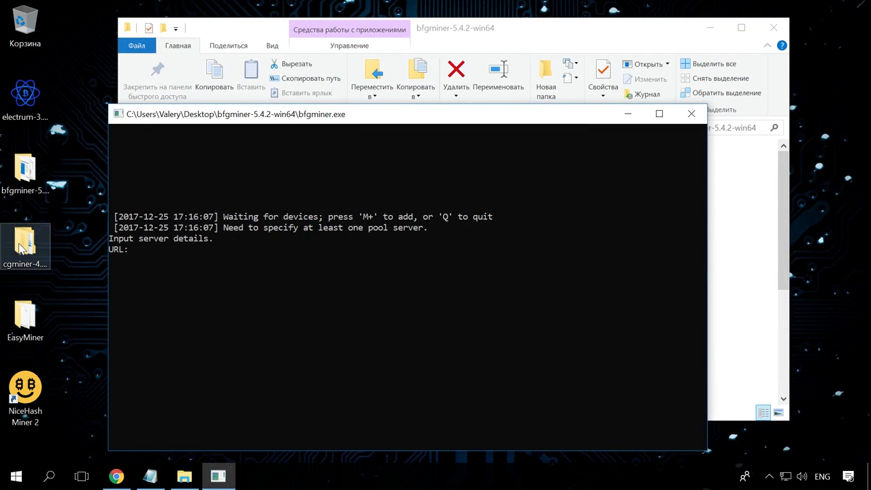
# Launch cgminer 4.9.0 from its inner folder, close Explorer, and bring bfgminer forward
pyautogui.doubleClick(20, 246)
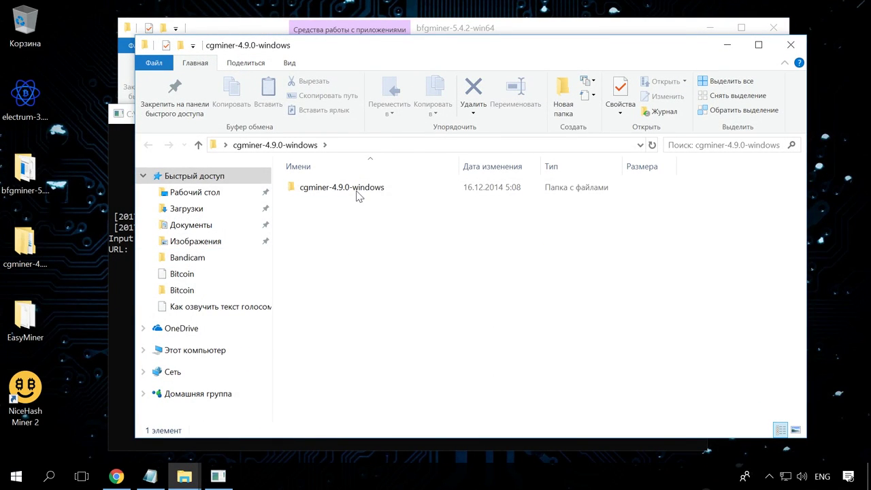
pyautogui.doubleClick(358, 190)
pyautogui.click(328, 303)
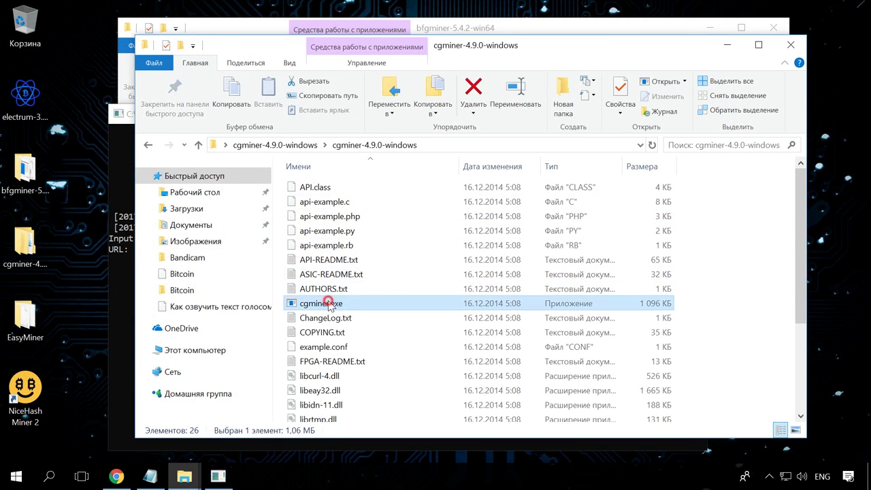
pyautogui.doubleClick(328, 304)
pyautogui.click(784, 45)
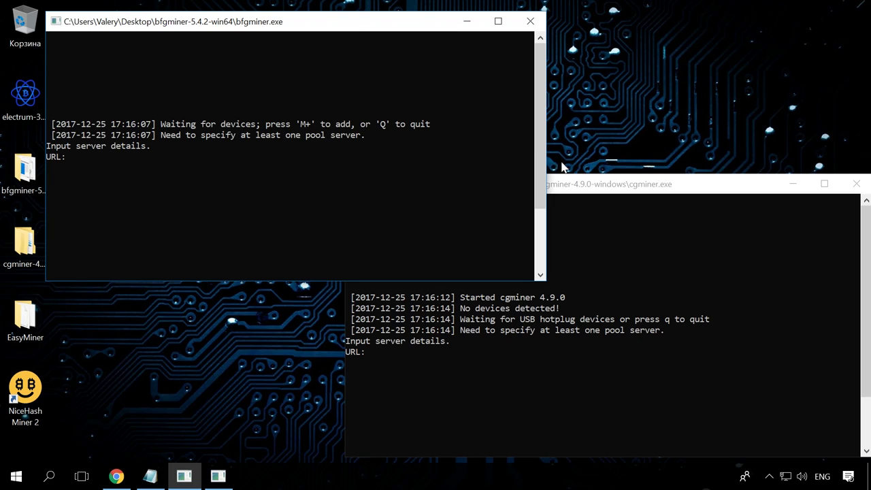
pyautogui.click(635, 195)
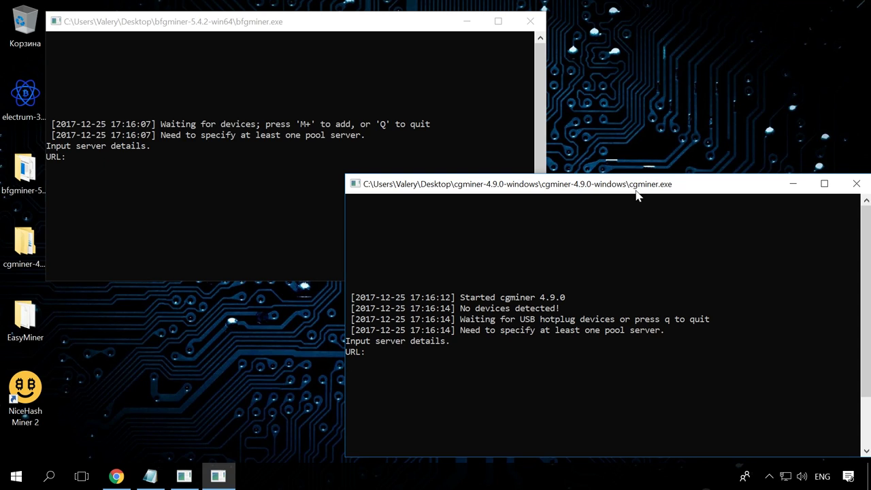
pyautogui.click(347, 23)
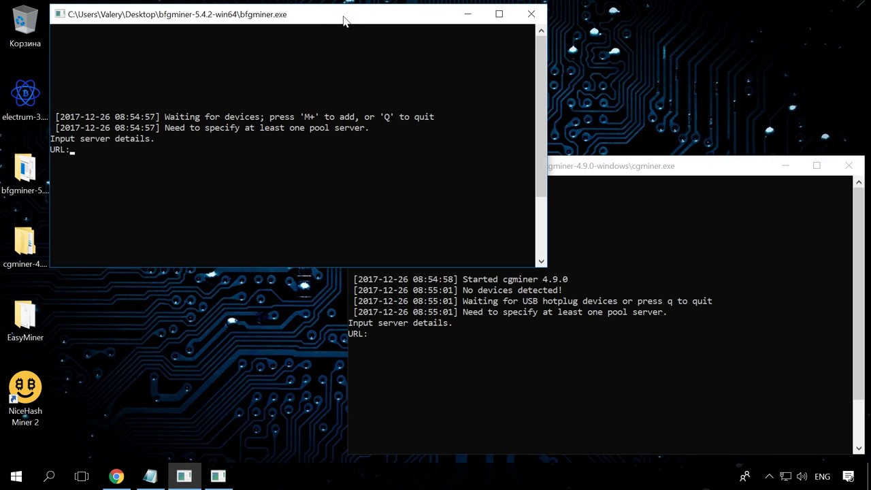
# Copy the solo.antpool.com:3333 solo server address from AntPool's page, then minimize Chrome
pyautogui.click(118, 477)
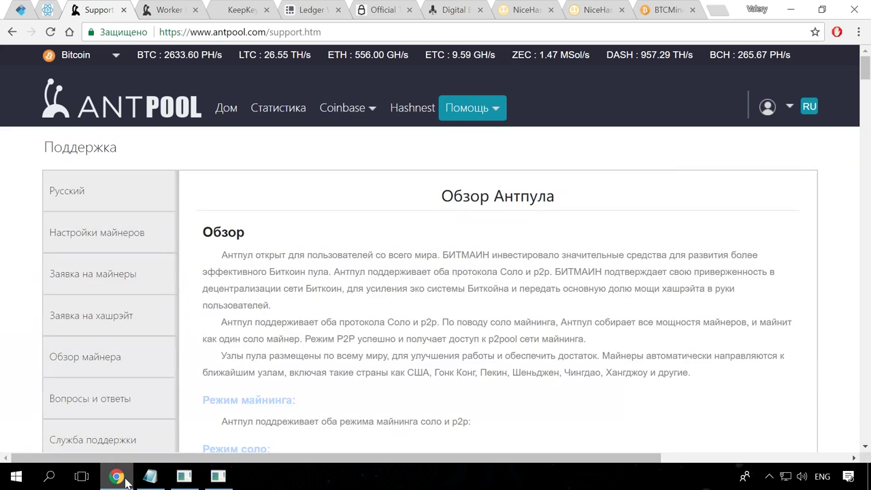
pyautogui.scroll(-3, 375, 337)
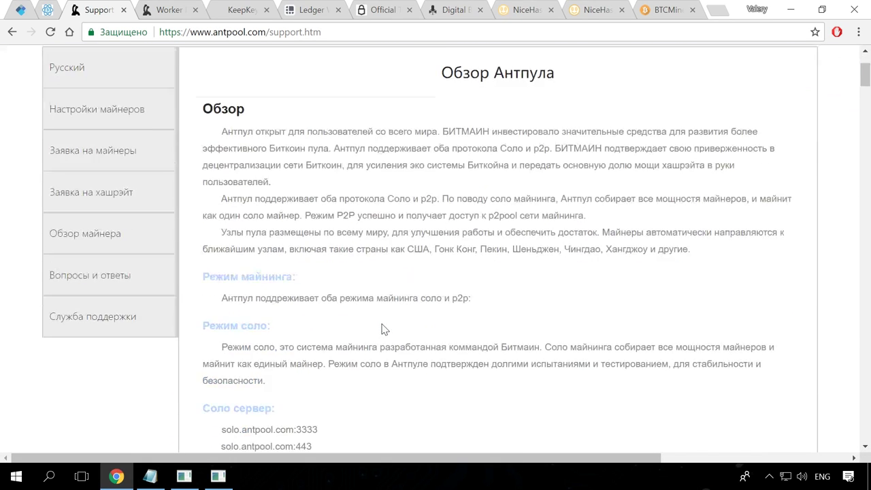
pyautogui.scroll(-2, 384, 329)
pyautogui.moveTo(223, 213); pyautogui.dragTo(315, 212)
pyautogui.rightClick(316, 212)
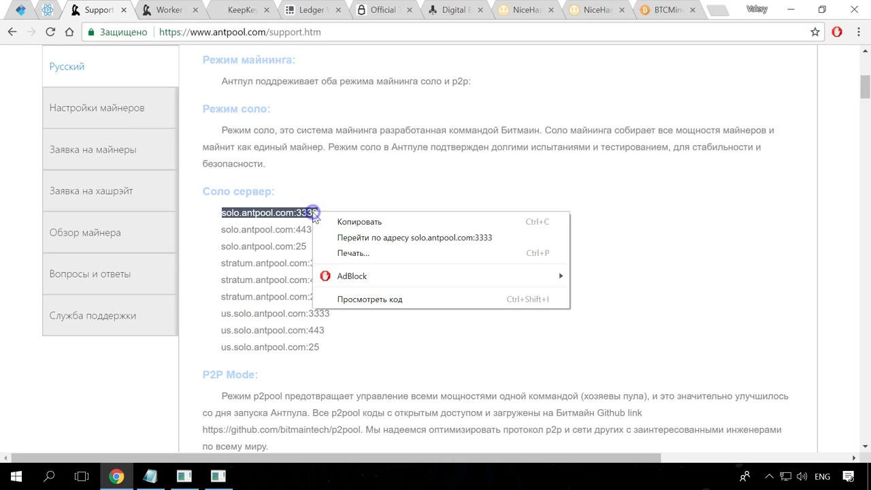
pyautogui.click(344, 222)
pyautogui.click(791, 10)
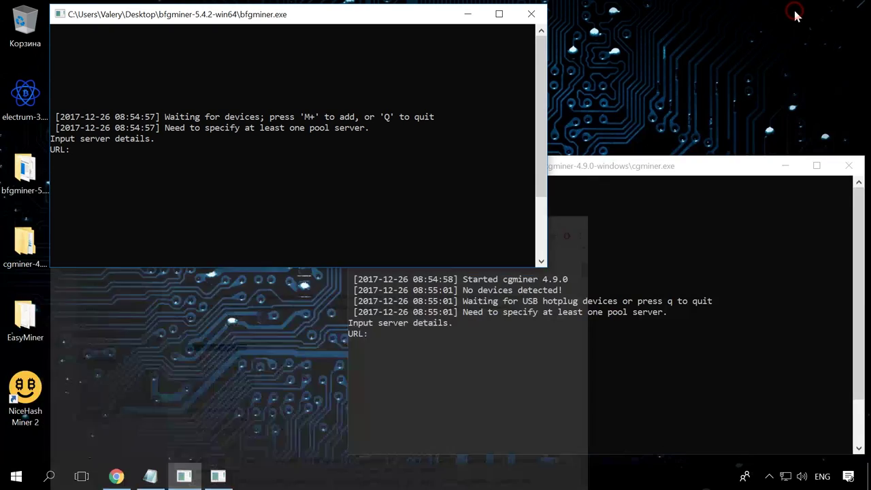
# Connect bfgminer to solo.antpool.com:3333 using the wallet address as username and a password
pyautogui.rightClick(87, 151)
pyautogui.press('Return')
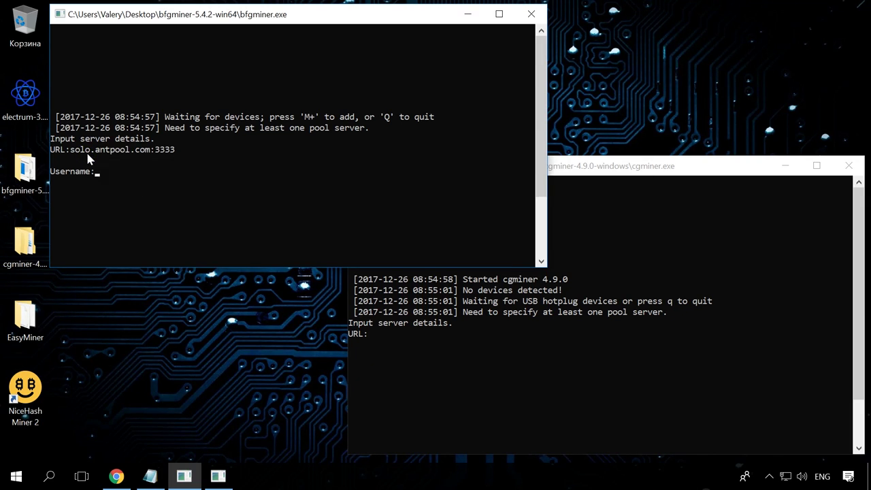
pyautogui.rightClick(87, 156)
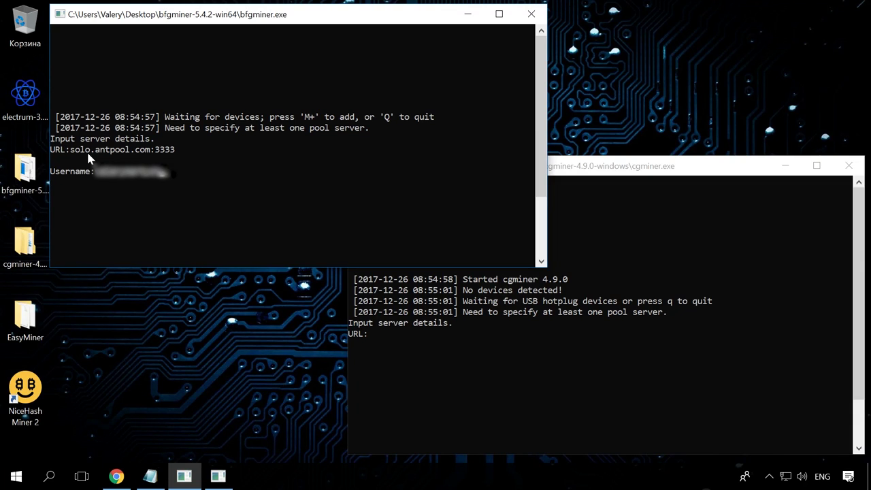
pyautogui.press('Return')
pyautogui.write('1111')
pyautogui.press('Return')
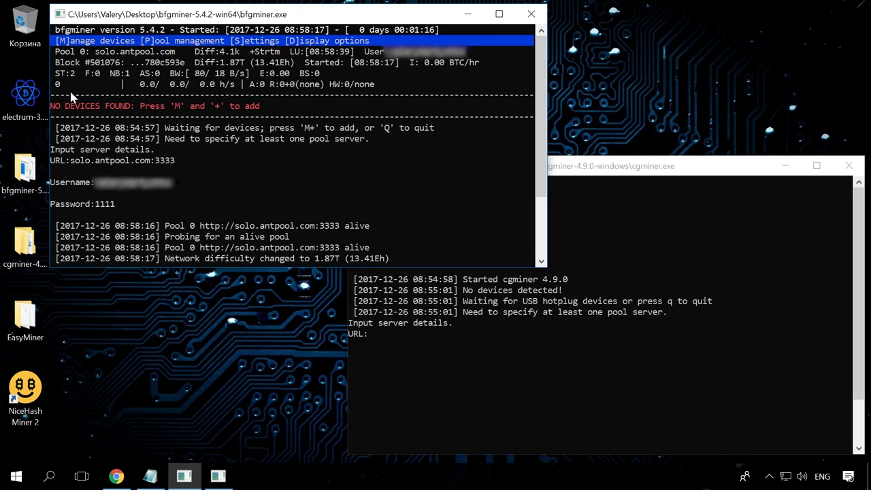
# Try adding a device in bfgminer's device manager, close both miner consoles, and launch EasyMiner
pyautogui.press('m')
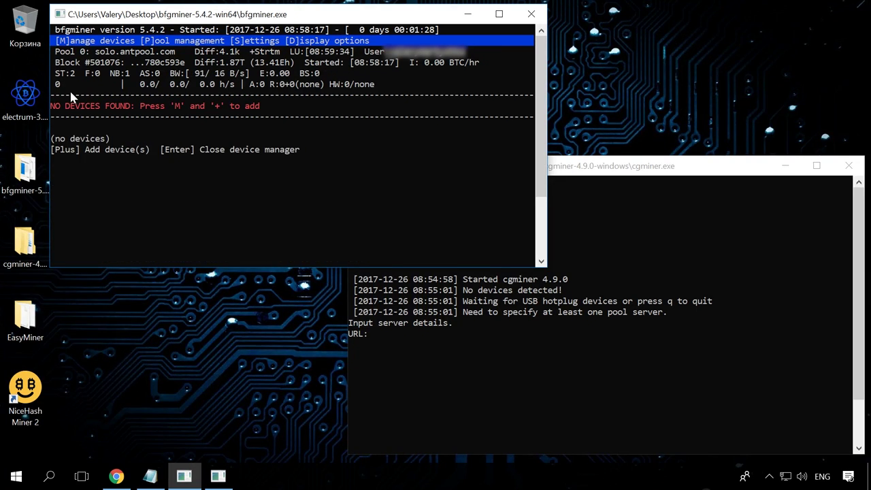
pyautogui.press('+')
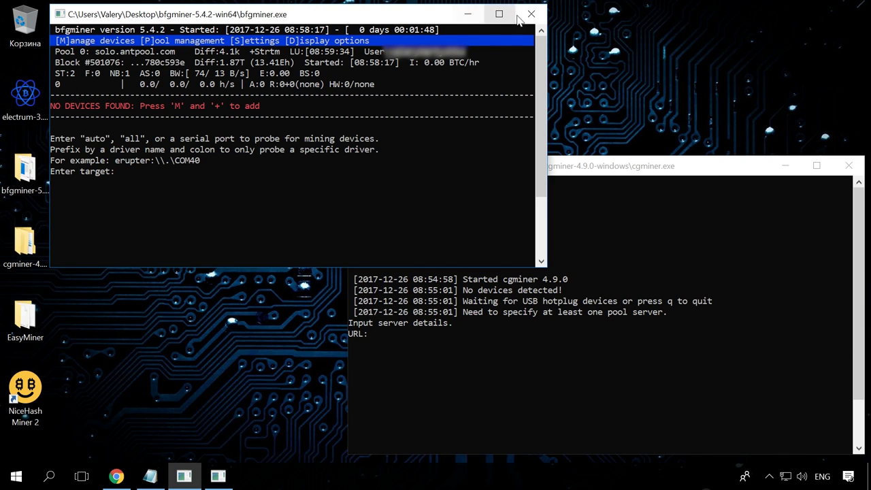
pyautogui.click(544, 24)
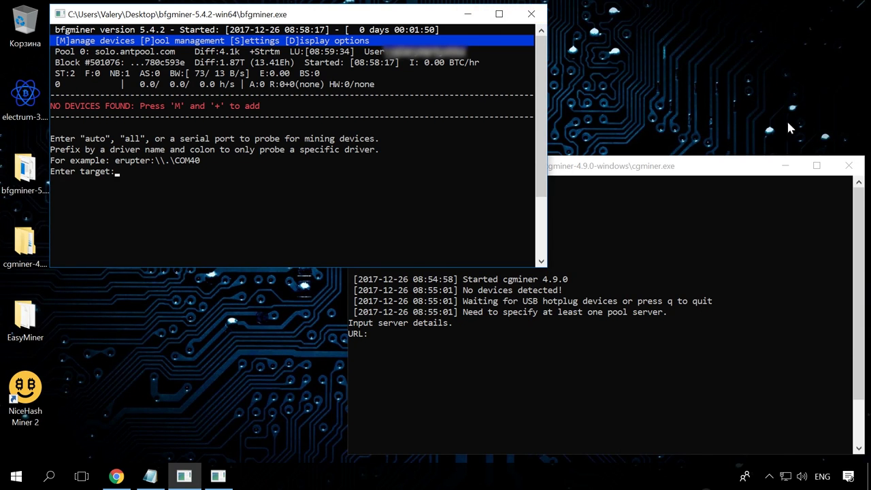
pyautogui.click(848, 165)
pyautogui.click(824, 28)
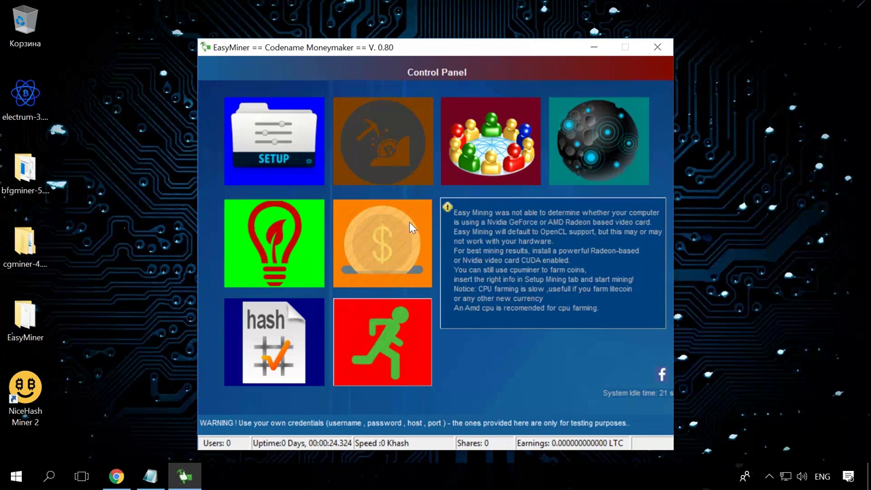
# Open EasyMiner's SETUP tile to reach the GPU and CPU miner settings
pyautogui.click(303, 154)
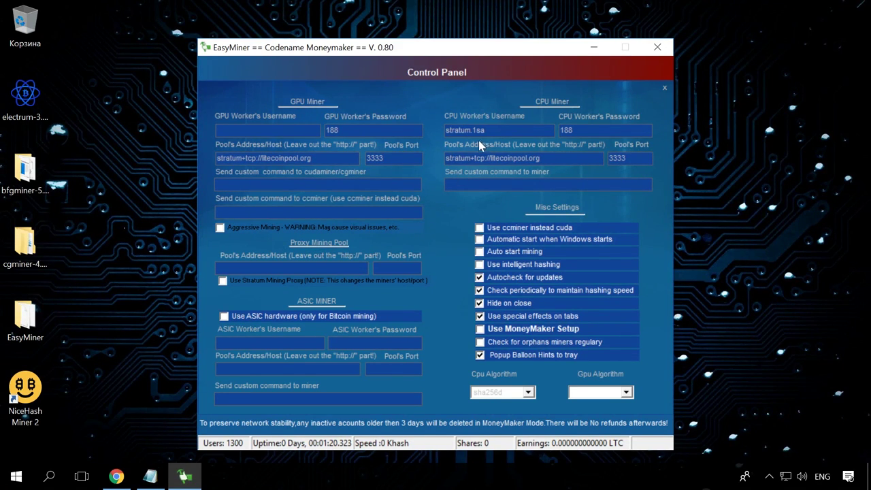
pyautogui.click(499, 130)
pyautogui.moveTo(498, 131); pyautogui.dragTo(440, 128)
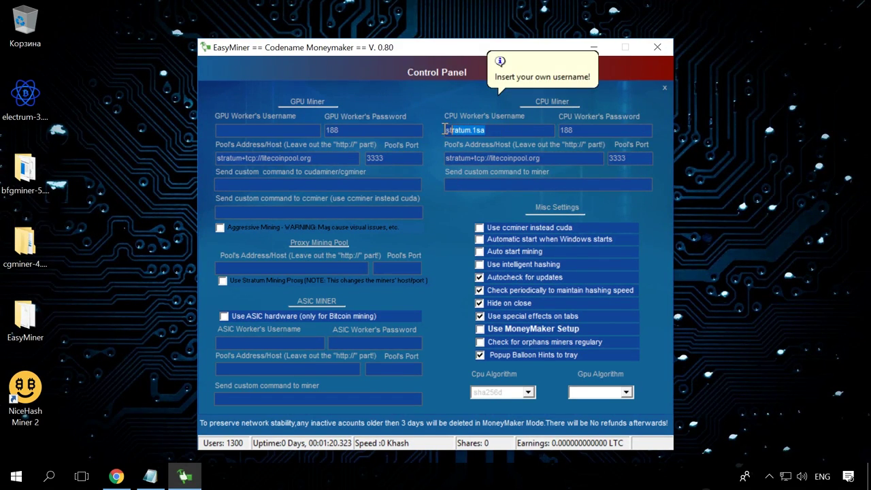
pyautogui.write('username')
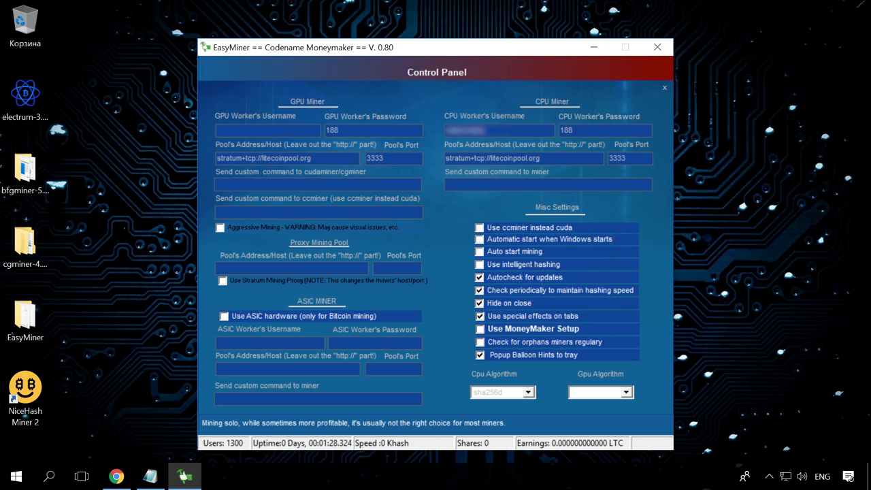
pyautogui.write('worker')
pyautogui.click(581, 130)
pyautogui.doubleClick(581, 130)
pyautogui.write('1111')
# Copy the stratum+tcp://solo.antpool.com URL from AntPool into the CPU pool address and close setup
pyautogui.moveTo(565, 158); pyautogui.dragTo(448, 159)
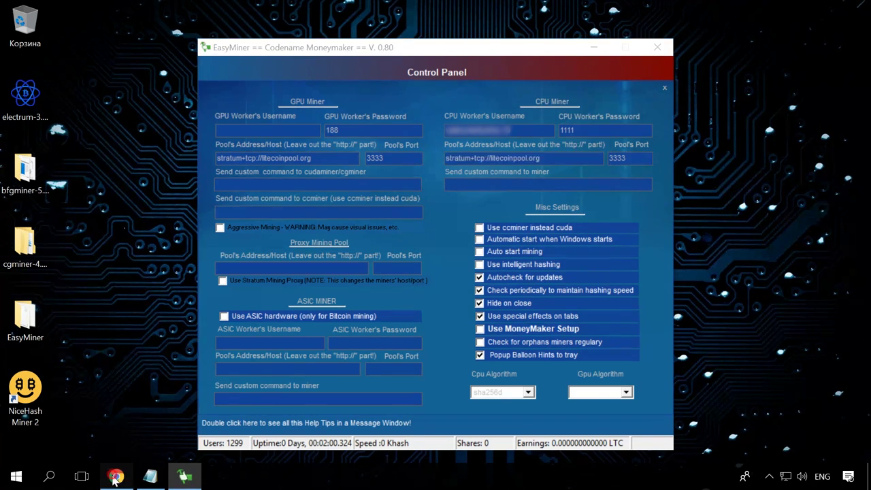
pyautogui.click(116, 477)
pyautogui.scroll(-4, 405, 320)
pyautogui.scroll(-3, 405, 313)
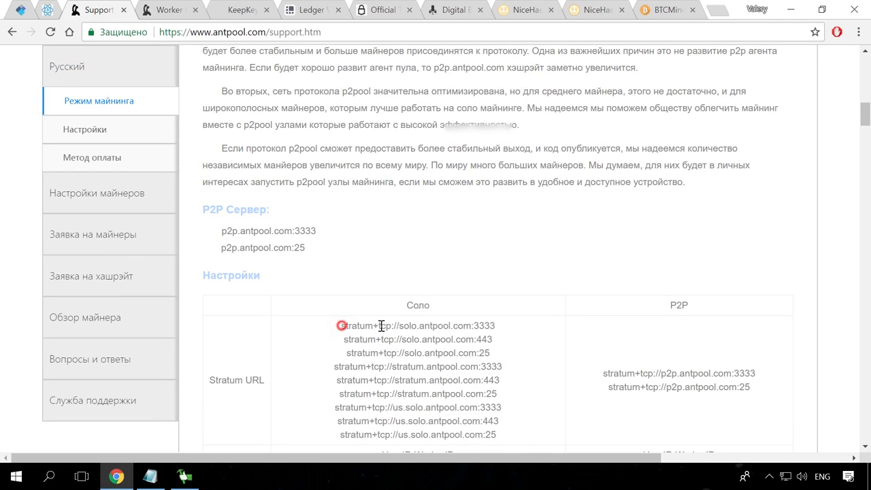
pyautogui.moveTo(340, 326); pyautogui.dragTo(507, 328)
pyautogui.hotkey('ctrl', 'c')
pyautogui.click(791, 9)
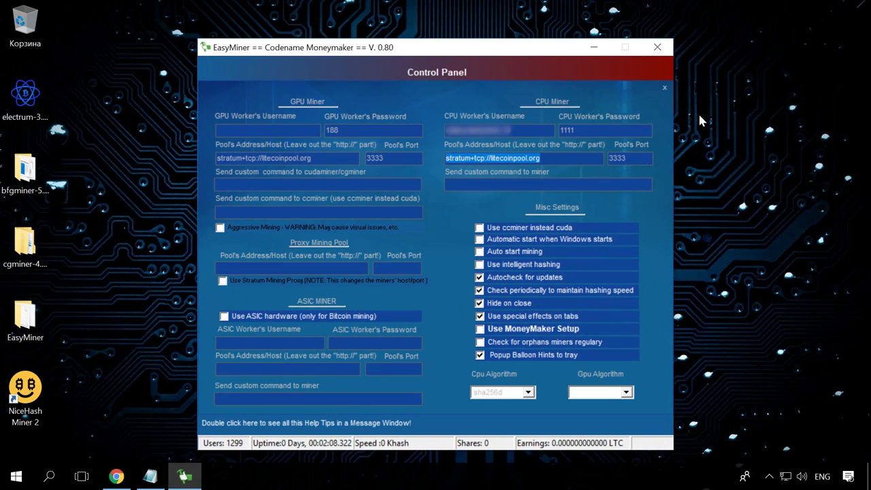
pyautogui.rightClick(548, 161)
pyautogui.click(586, 218)
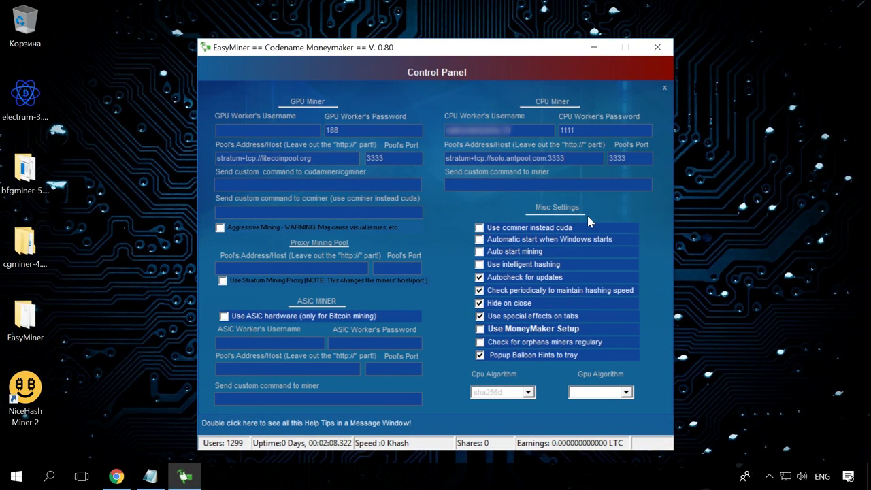
pyautogui.press('BackSpace')
pyautogui.press('BackSpace')
pyautogui.press('BackSpace')
pyautogui.press('BackSpace')
pyautogui.press('BackSpace')
pyautogui.click(664, 89)
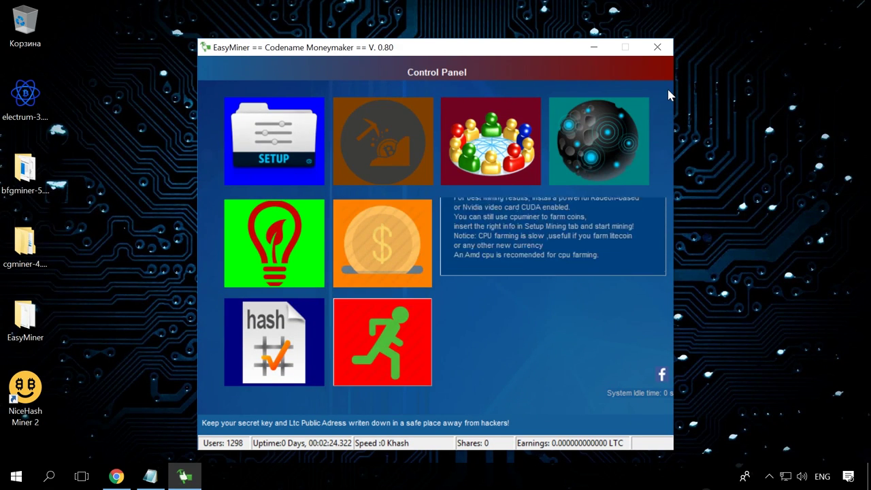
# Start CPU mining in EasyMiner and open Task Manager from the taskbar
pyautogui.click(383, 135)
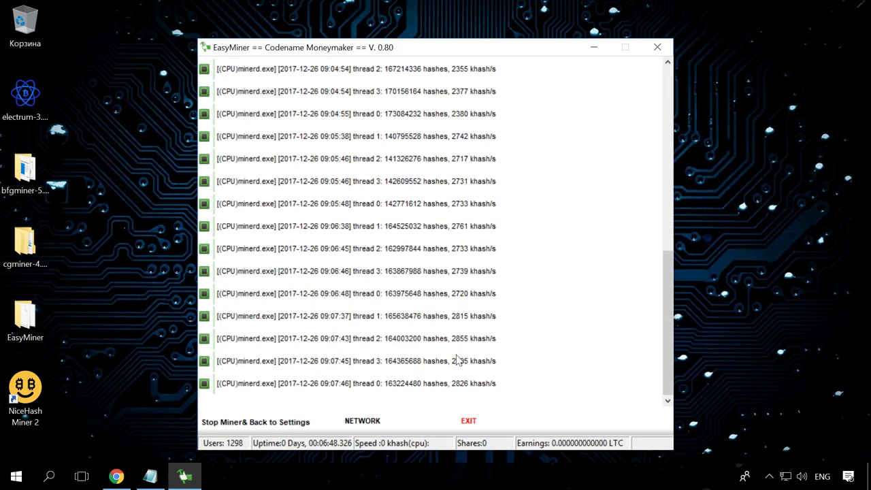
pyautogui.rightClick(571, 476)
pyautogui.click(619, 413)
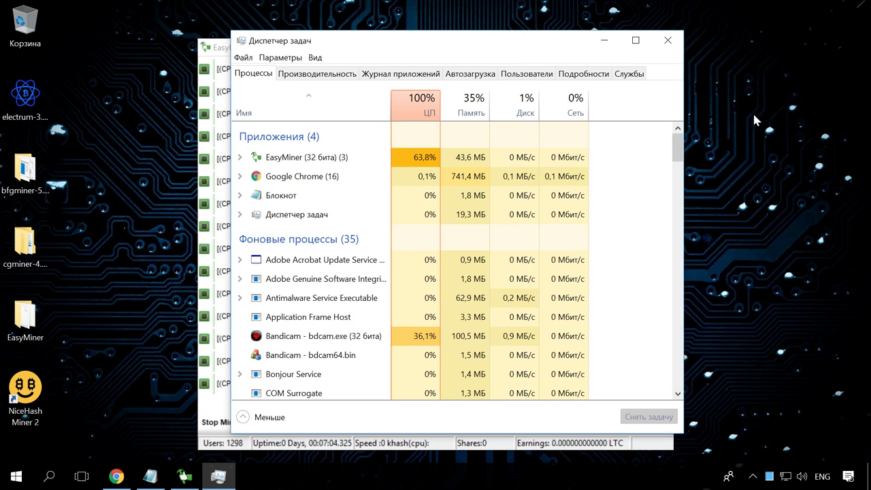
# Close Task Manager after checking the CPU load, then bring Chrome with the NiceHash site forward
pyautogui.click(668, 41)
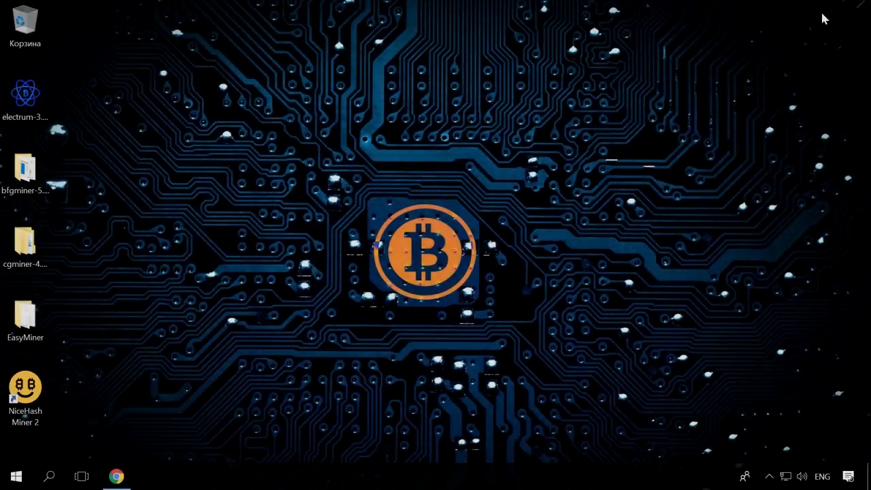
pyautogui.click(113, 480)
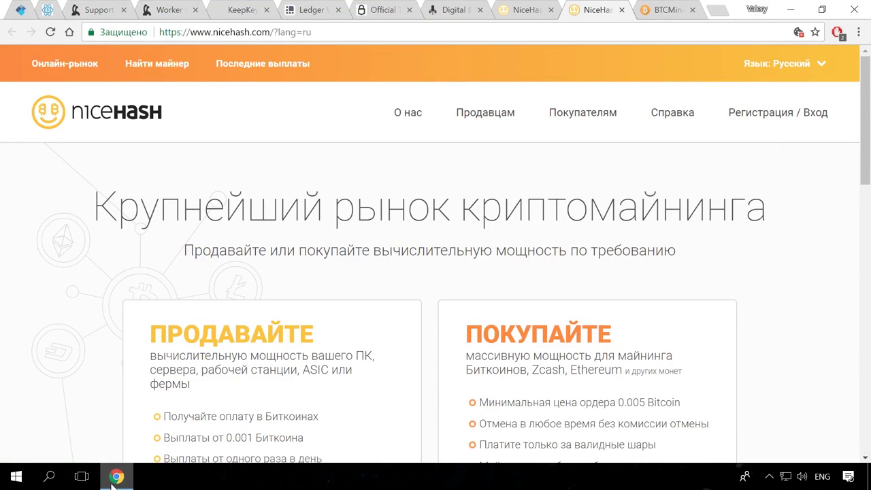
# Open the NiceHash Miner download page from the NiceHash site's ПРОДАВАЙТЕ section
pyautogui.scroll(-2, 53, 402)
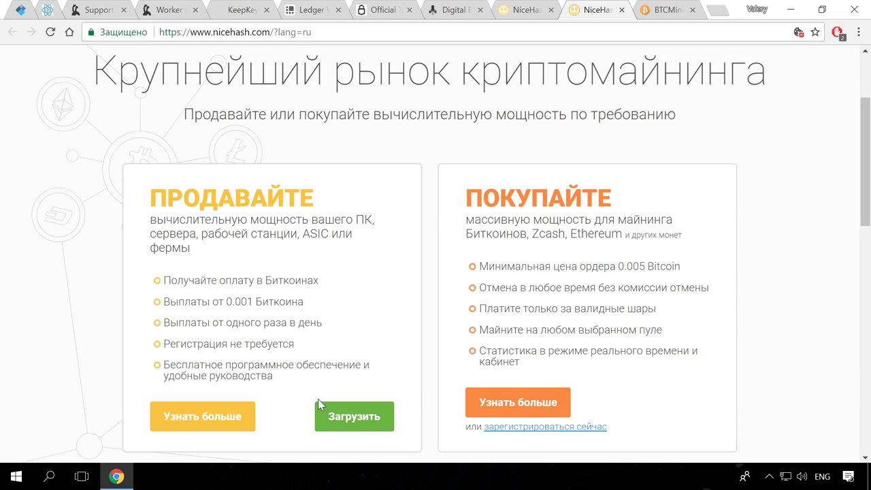
pyautogui.click(343, 417)
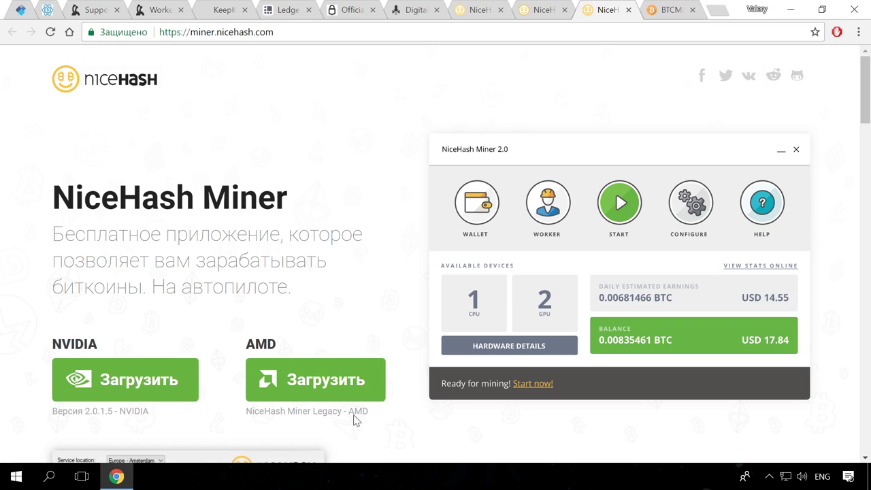
pyautogui.scroll(-1, 385, 421)
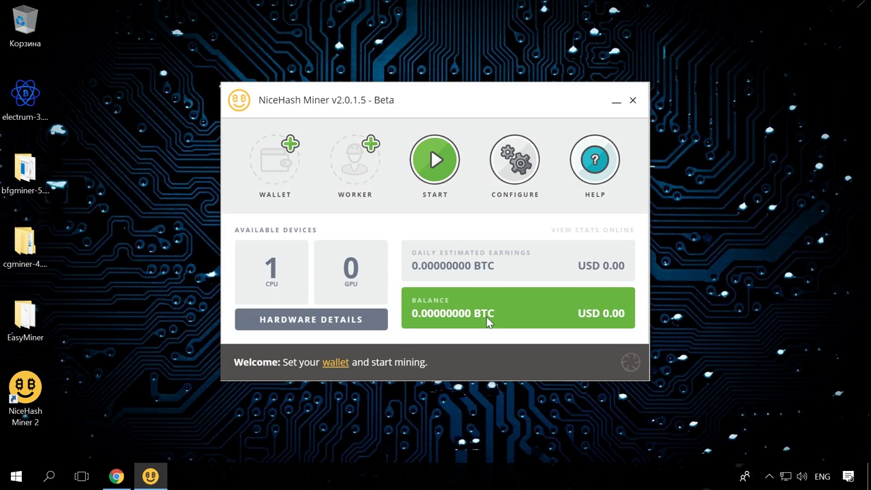
# Save the pasted Bitcoin wallet address and the worker ID worker1 in NiceHash Miner
pyautogui.click(285, 151)
pyautogui.hotkey('ctrl', 'v')
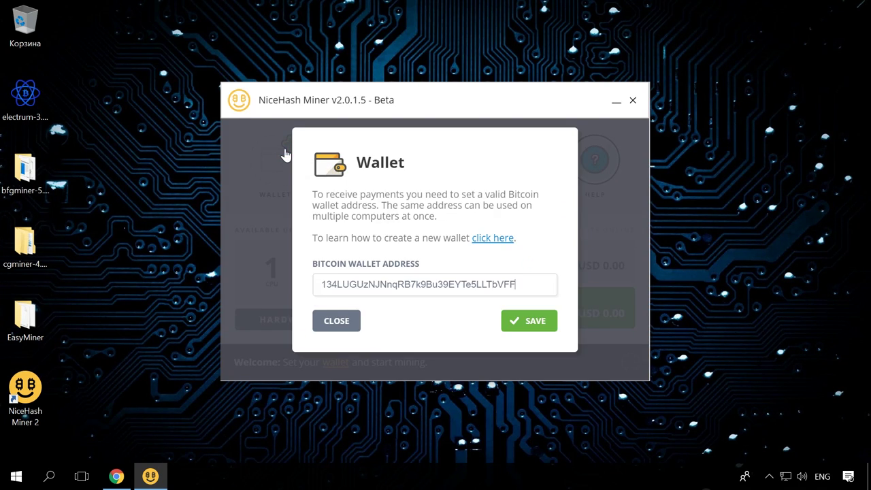
pyautogui.click(538, 322)
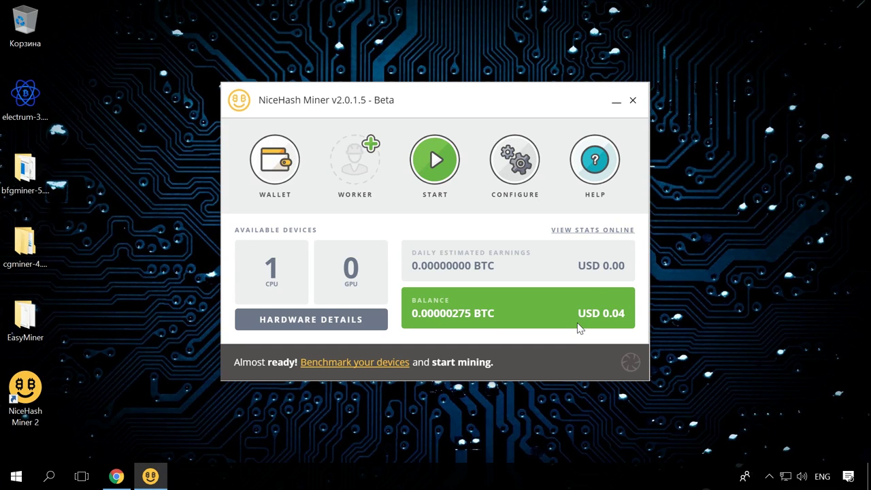
pyautogui.click(371, 151)
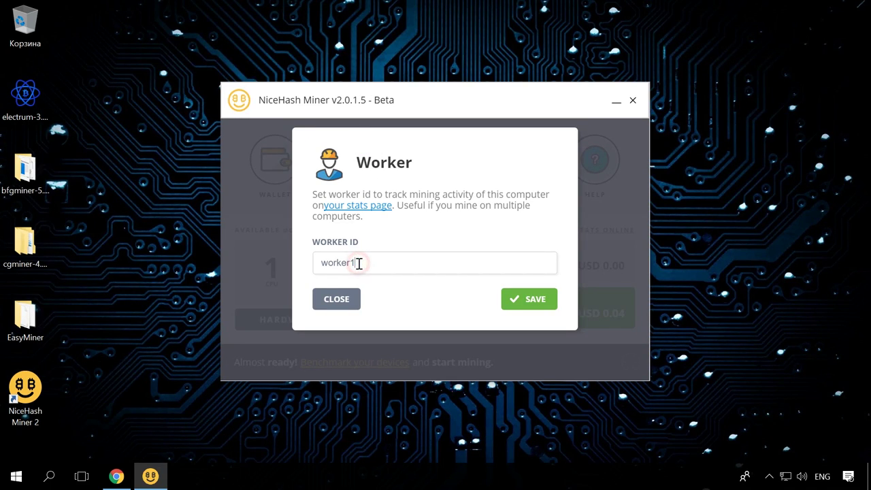
pyautogui.click(521, 300)
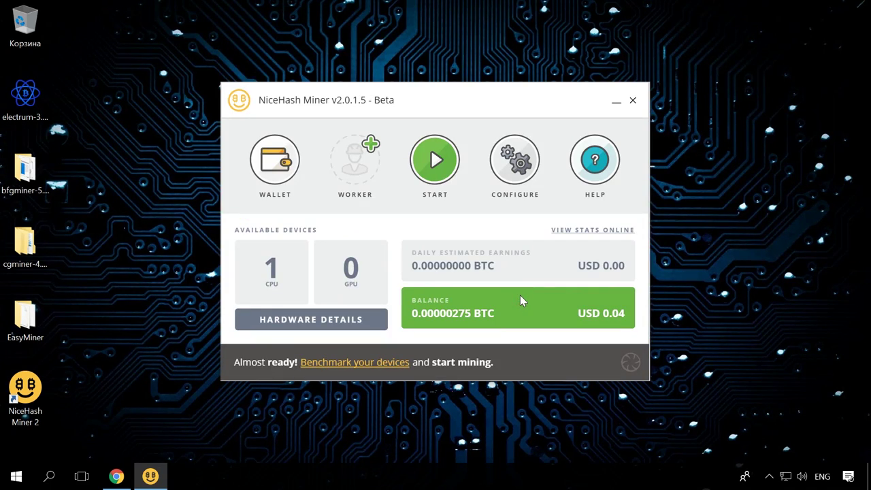
# Browse NiceHash Miner's configuration tabs, keeping USD as currency, and return to the dashboard
pyautogui.click(514, 174)
pyautogui.click(411, 235)
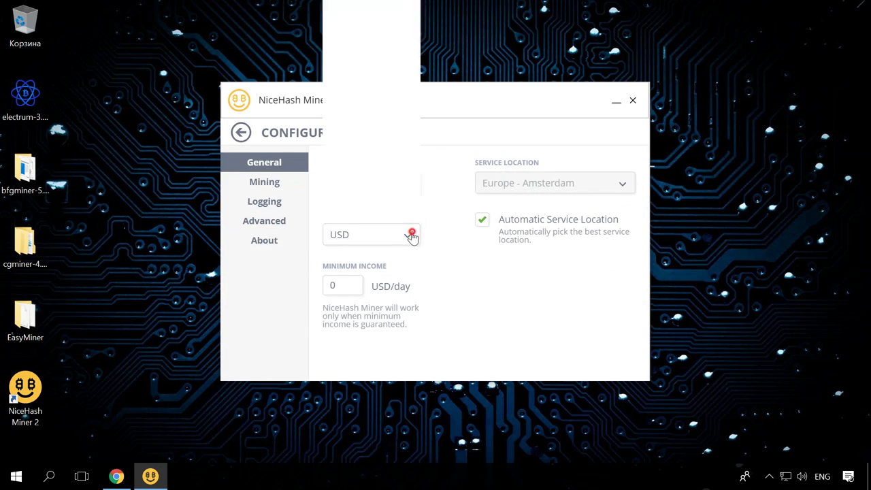
pyautogui.click(412, 236)
pyautogui.click(280, 185)
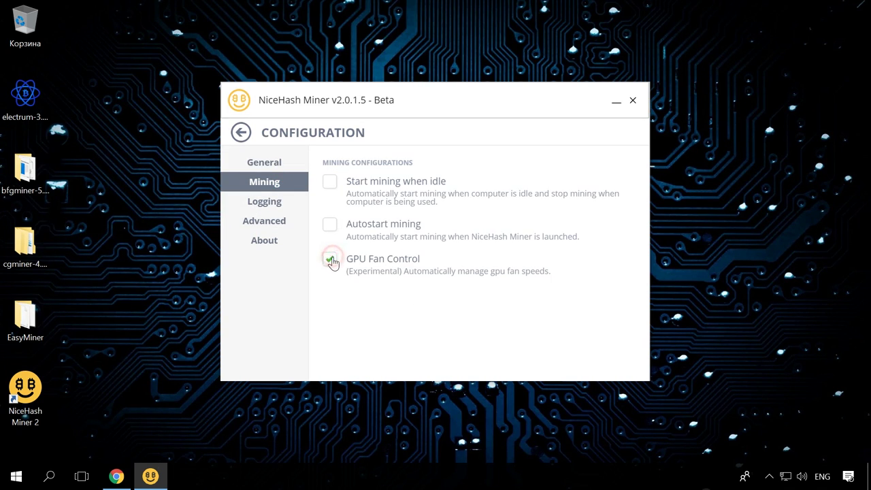
pyautogui.click(276, 205)
pyautogui.click(271, 223)
pyautogui.click(267, 244)
pyautogui.click(259, 159)
pyautogui.click(242, 135)
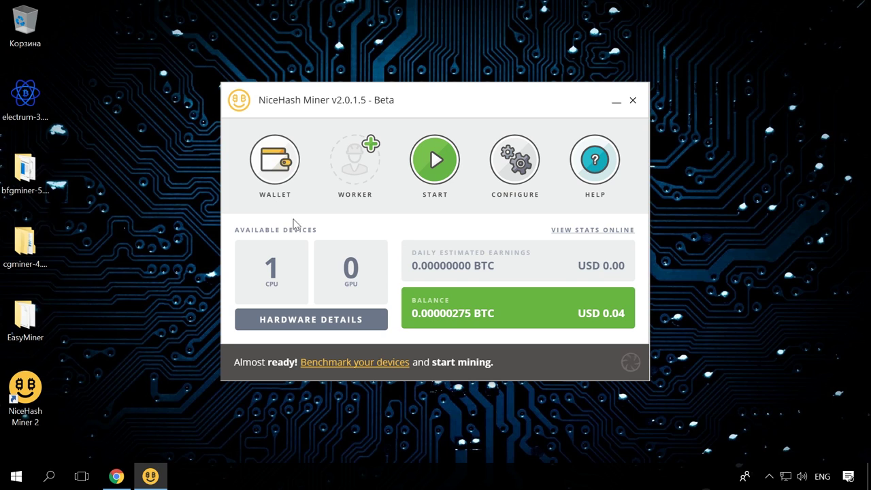
# Run a Standard benchmark on all detected hardware so the CPU shows 1/1 benched
pyautogui.click(341, 319)
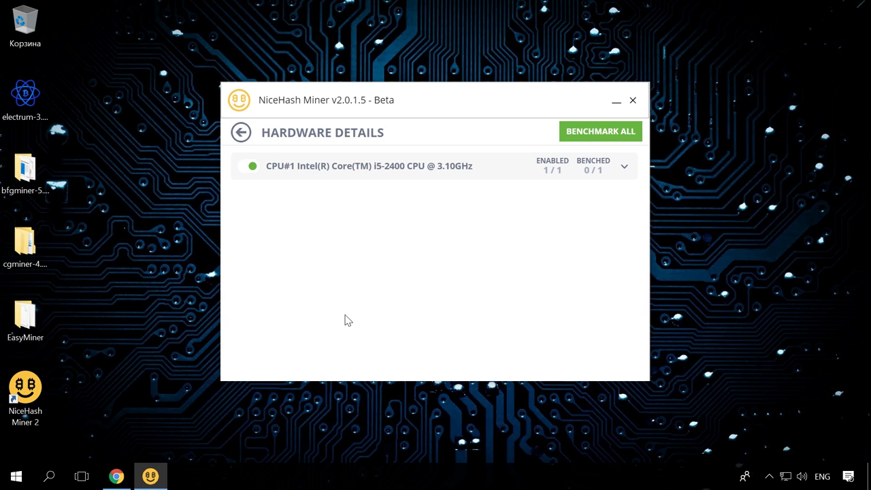
pyautogui.click(612, 138)
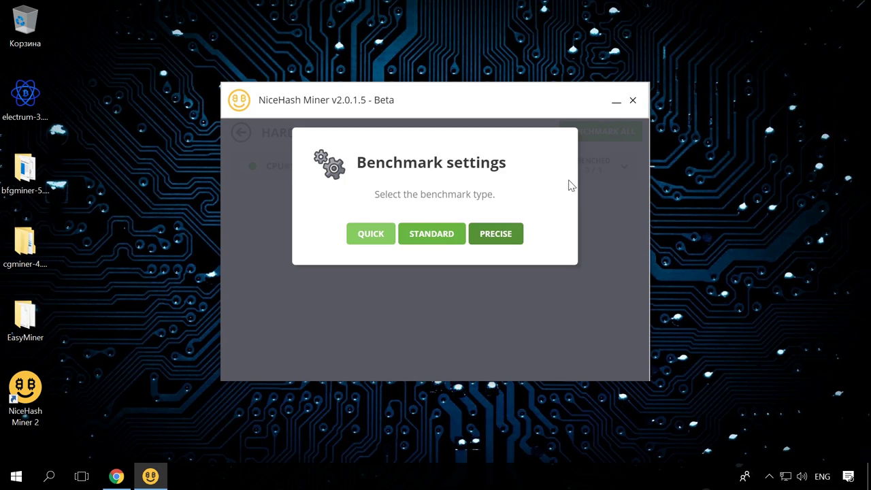
pyautogui.click(438, 235)
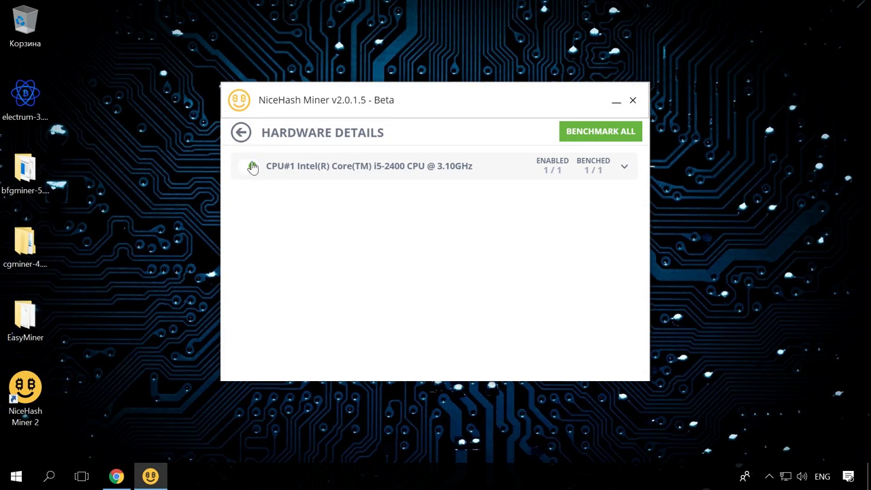
pyautogui.click(242, 135)
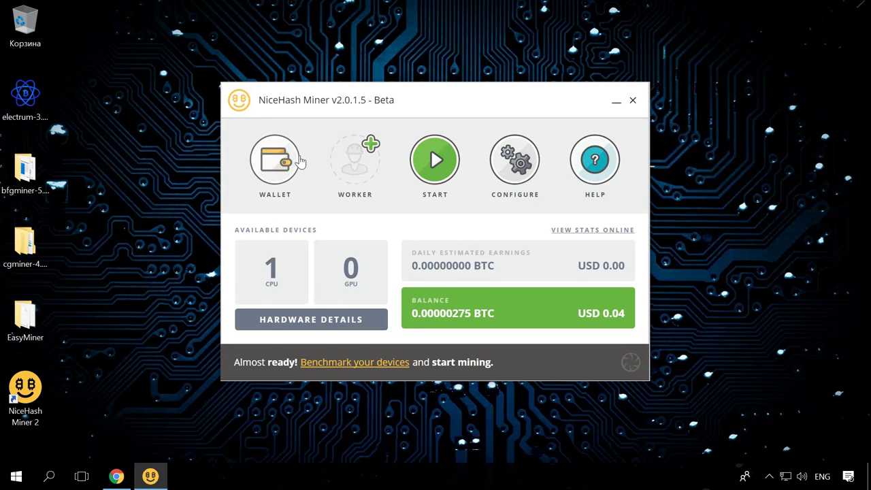
# Start NiceHash mining, move the xmr-stak-cpu console aside, and open the wallet's online stats
pyautogui.click(446, 163)
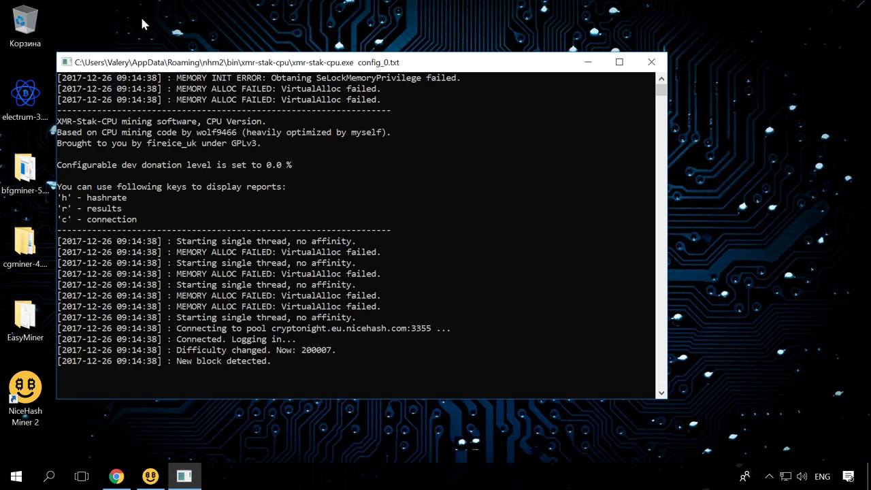
pyautogui.moveTo(143, 65); pyautogui.dragTo(374, 151)
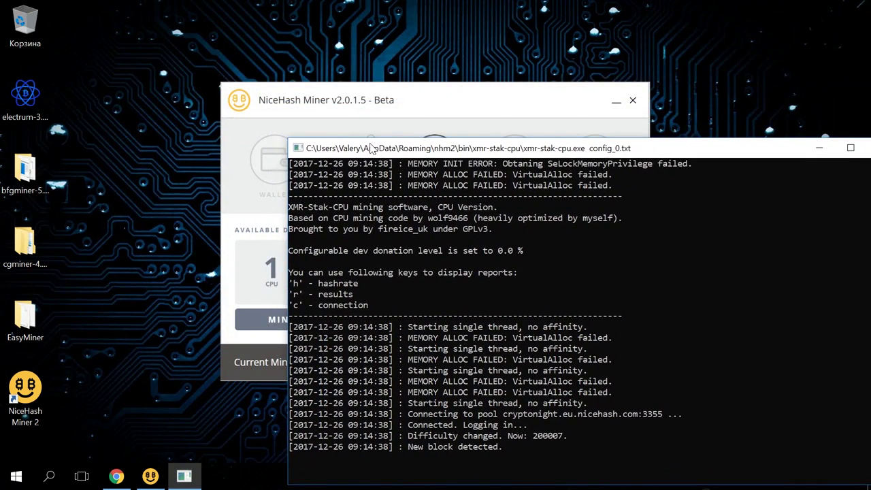
pyautogui.click(385, 97)
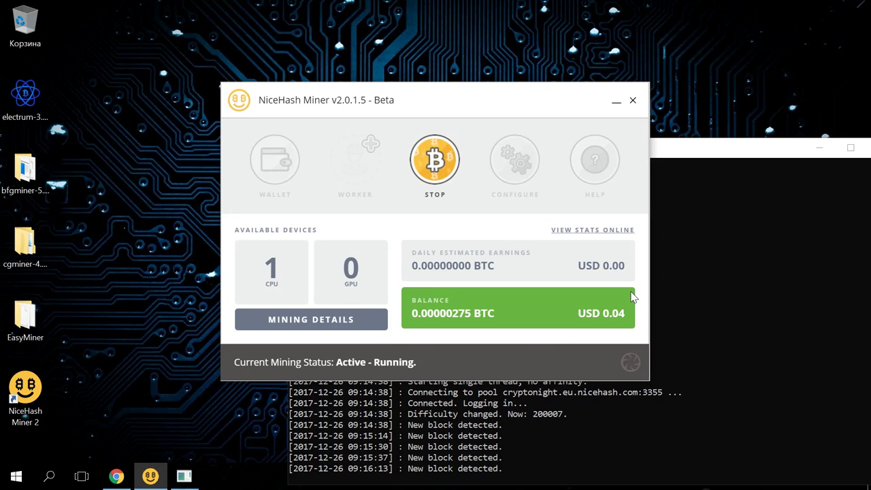
pyautogui.click(613, 232)
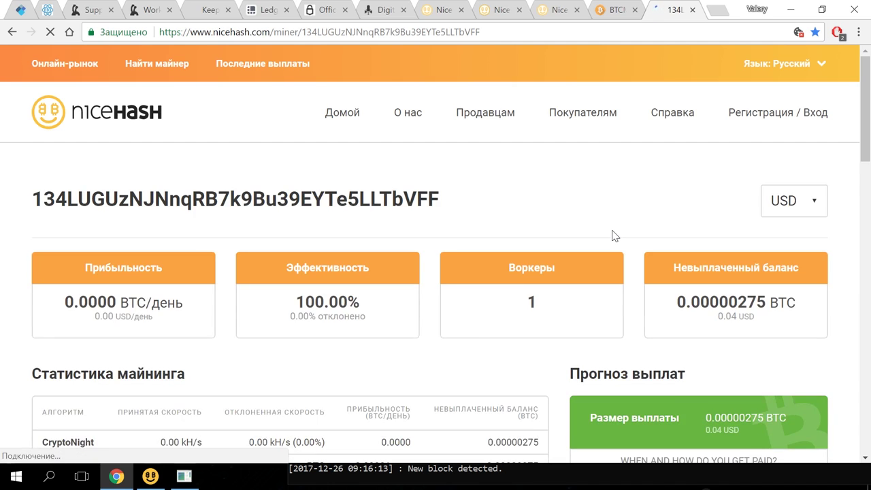
# Scroll the NiceHash miner stats down to the Interactive History chart, then switch to BTCMiner
pyautogui.scroll(-2, 615, 235)
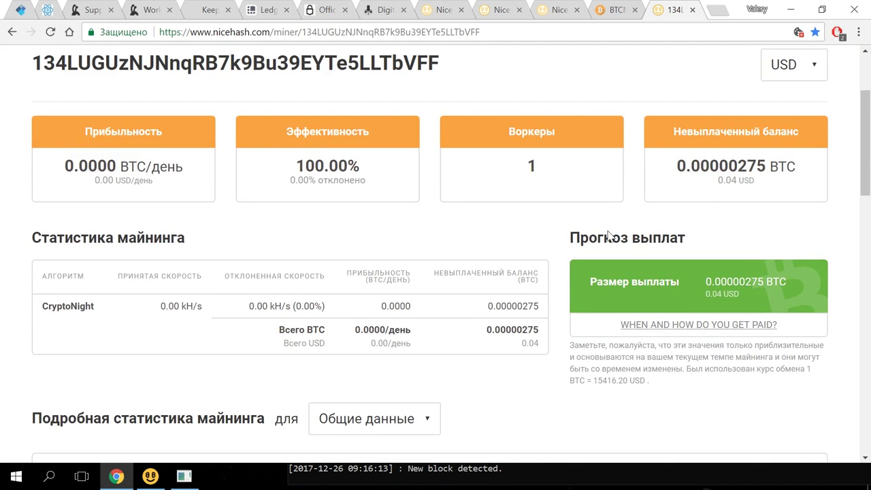
pyautogui.scroll(-2, 605, 236)
pyautogui.scroll(-2, 604, 240)
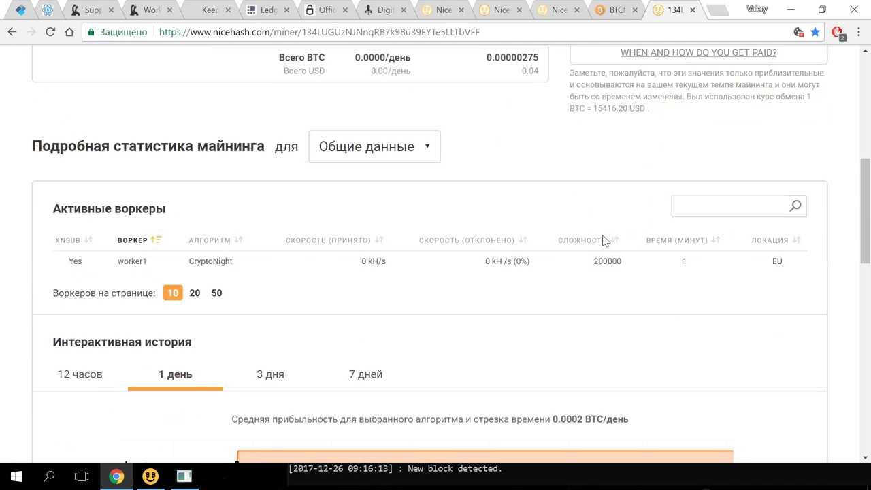
pyautogui.scroll(-3, 604, 240)
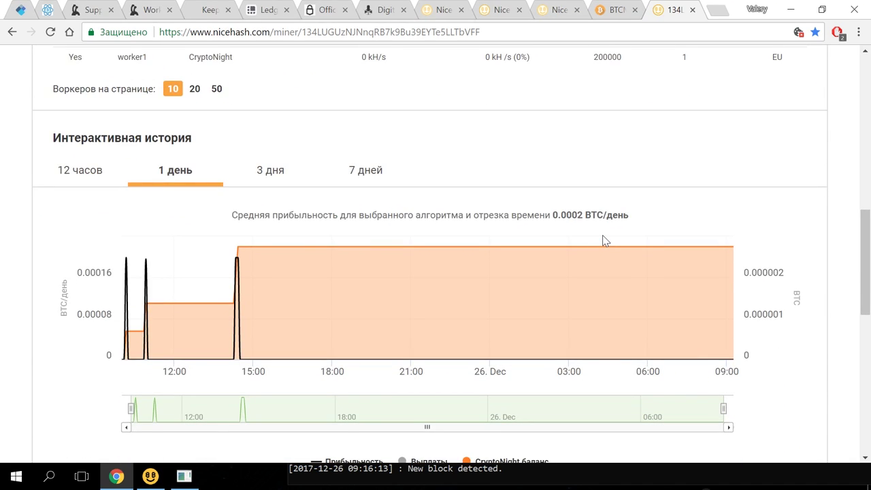
pyautogui.scroll(-1, 605, 241)
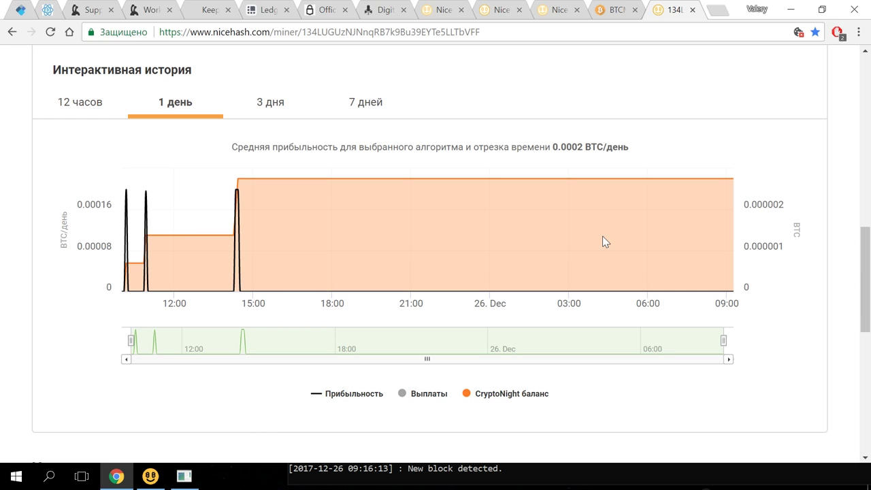
pyautogui.click(615, 11)
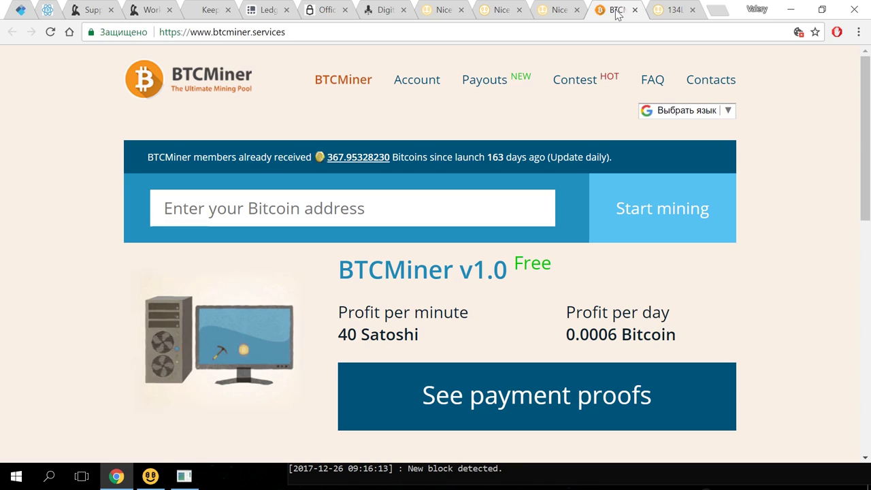
# Paste the Bitcoin address into BTCMiner and start mining so the account balance appears
pyautogui.click(498, 208)
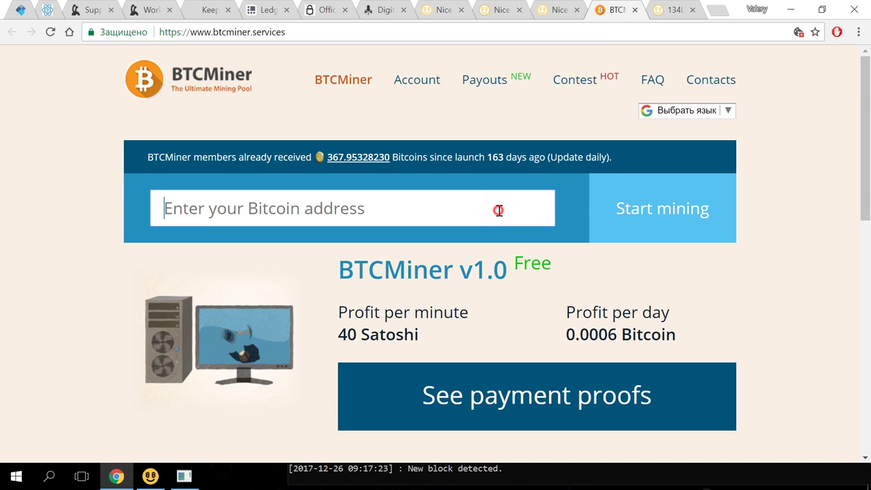
pyautogui.rightClick(499, 208)
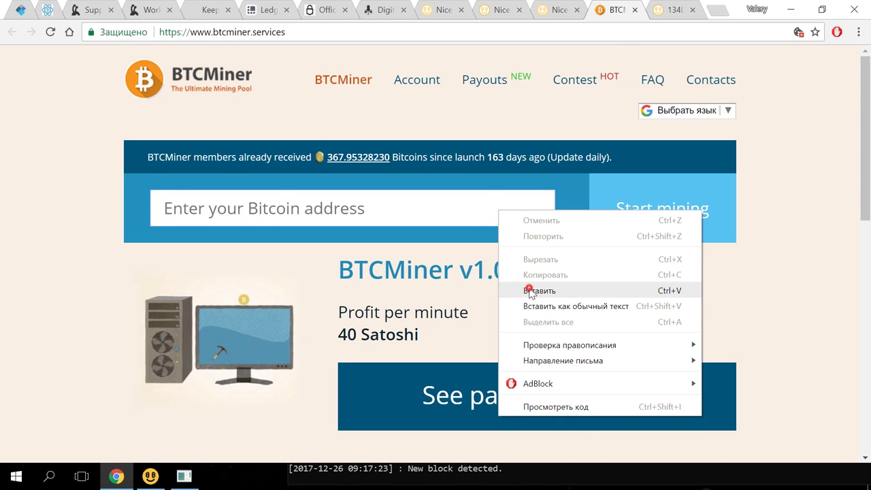
pyautogui.click(509, 290)
pyautogui.click(655, 219)
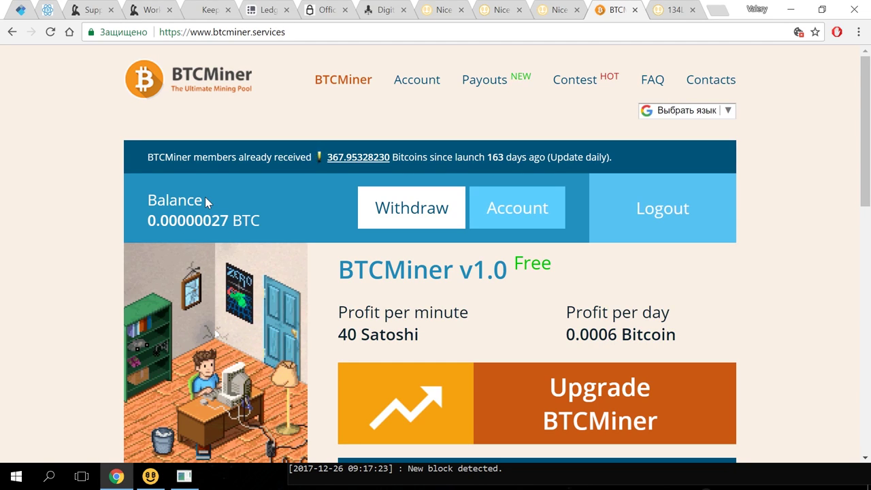
pyautogui.scroll(-2, 76, 240)
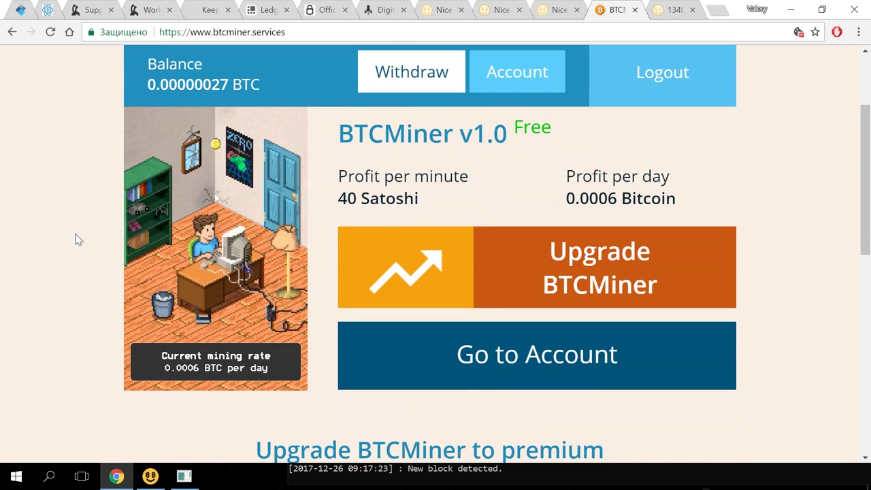
pyautogui.scroll(-5, 76, 240)
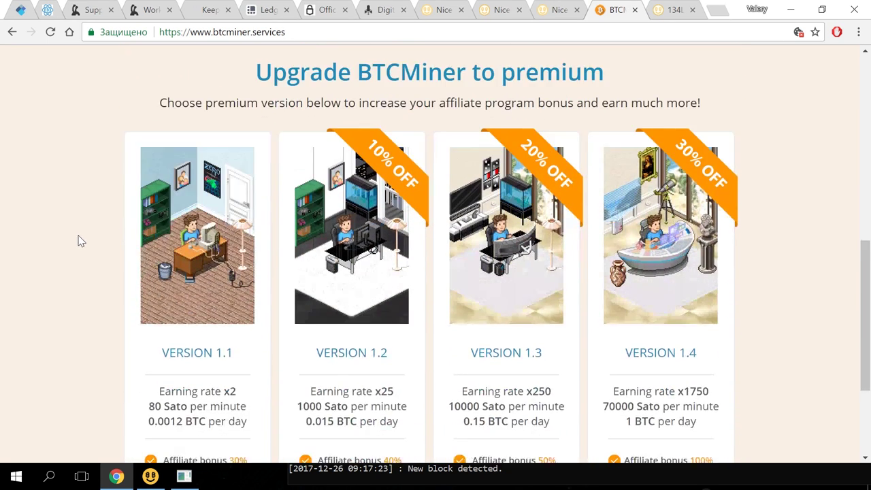
pyautogui.scroll(-1, 81, 241)
pyautogui.scroll(-1, 81, 241)
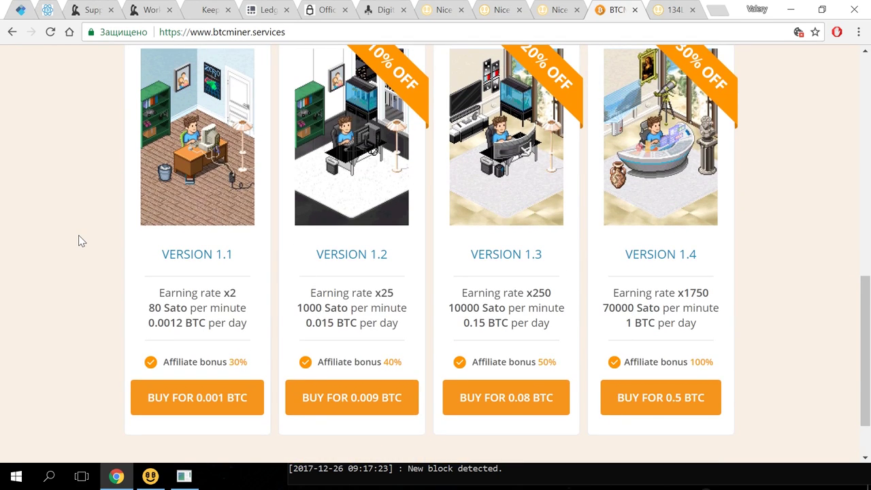
pyautogui.scroll(-1, 81, 241)
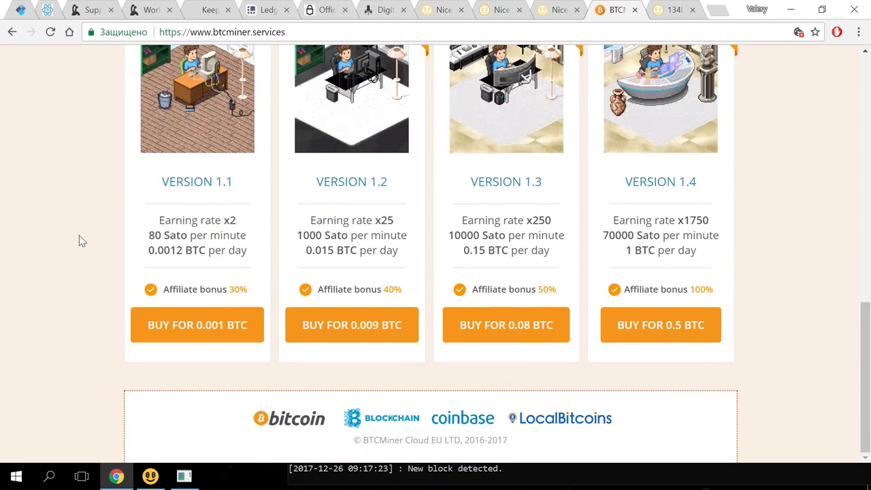
pyautogui.scroll(10, 81, 241)
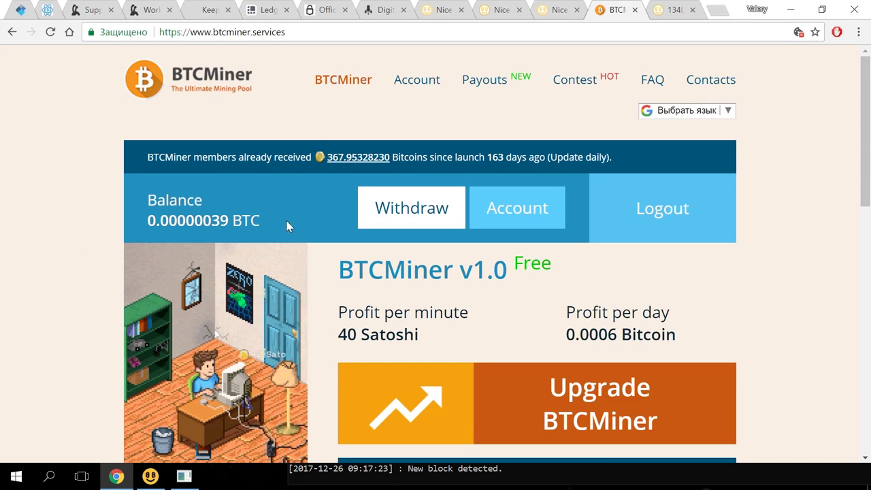
# Minimize Chrome, NiceHash Miner and the mining console to reveal the desktop
pyautogui.click(786, 11)
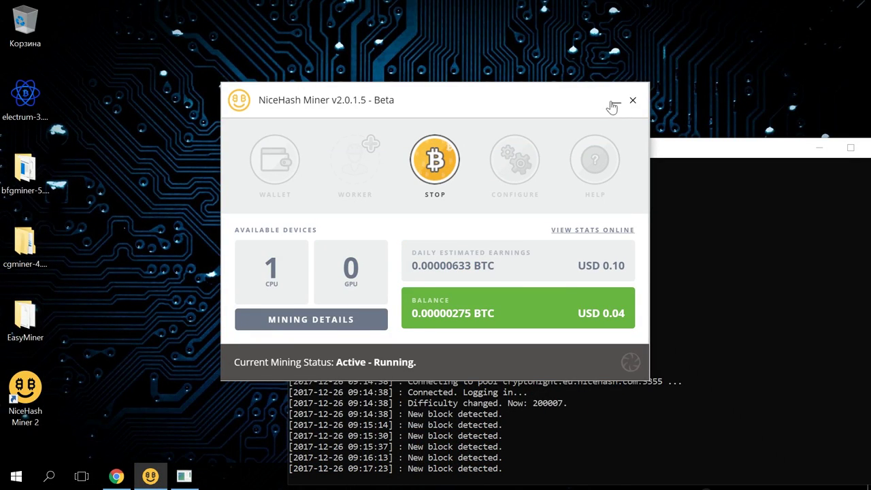
pyautogui.click(616, 101)
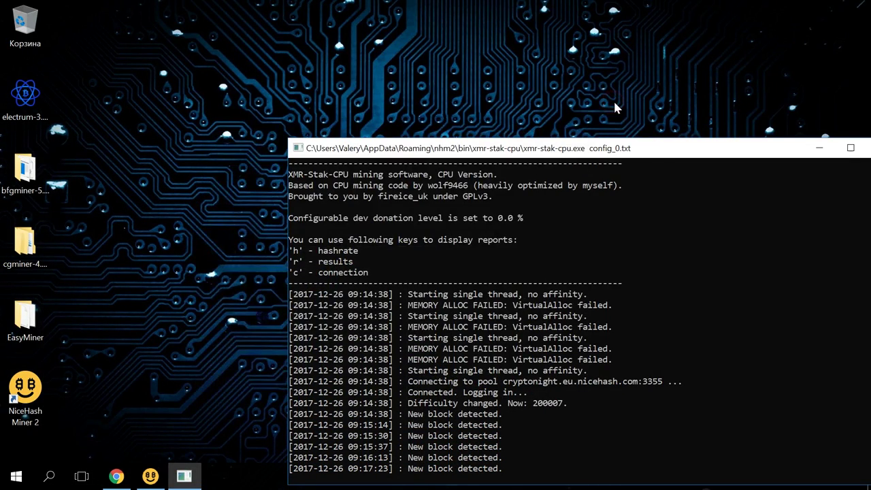
pyautogui.click(820, 148)
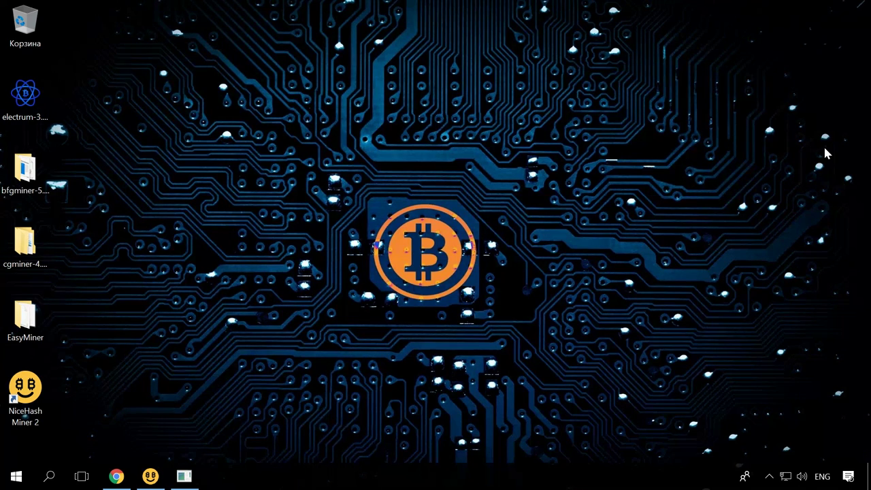